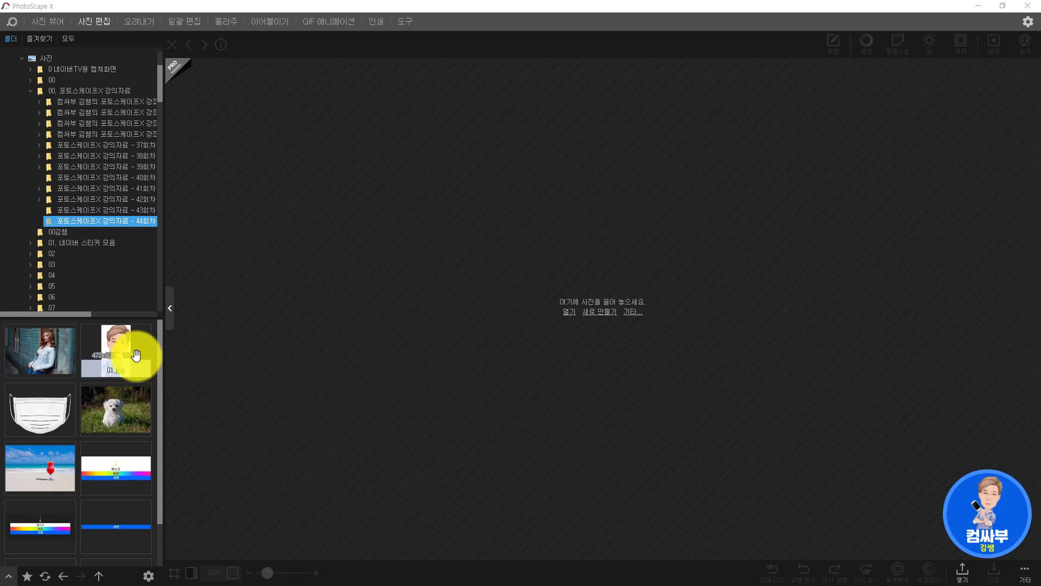
- Open 01.jpg in insert mode, add 02.png on top, and position the face mask over the caricature's nose and mouth
{"action": "left_click", "coordinate": [136, 355]}
{"action": "left_click", "coordinate": [994, 43]}
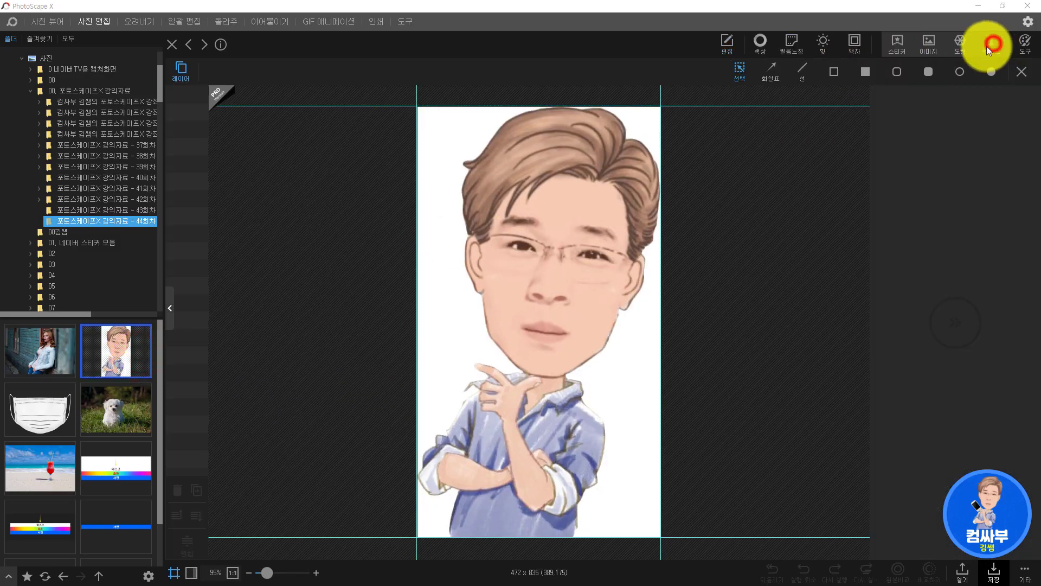
{"action": "left_click_drag", "start_coordinate": [24, 414], "coordinate": [535, 272]}
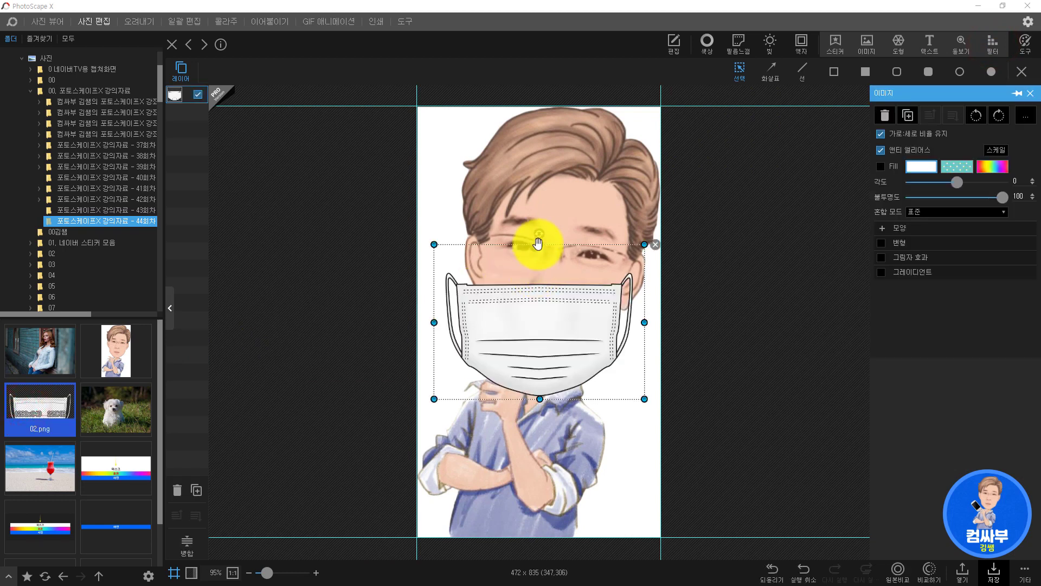
{"action": "left_click_drag", "start_coordinate": [539, 236], "coordinate": [550, 237]}
{"action": "left_click_drag", "start_coordinate": [553, 327], "coordinate": [567, 283]}
{"action": "left_click_drag", "start_coordinate": [566, 212], "coordinate": [561, 212]}
{"action": "left_click", "coordinate": [699, 406]}
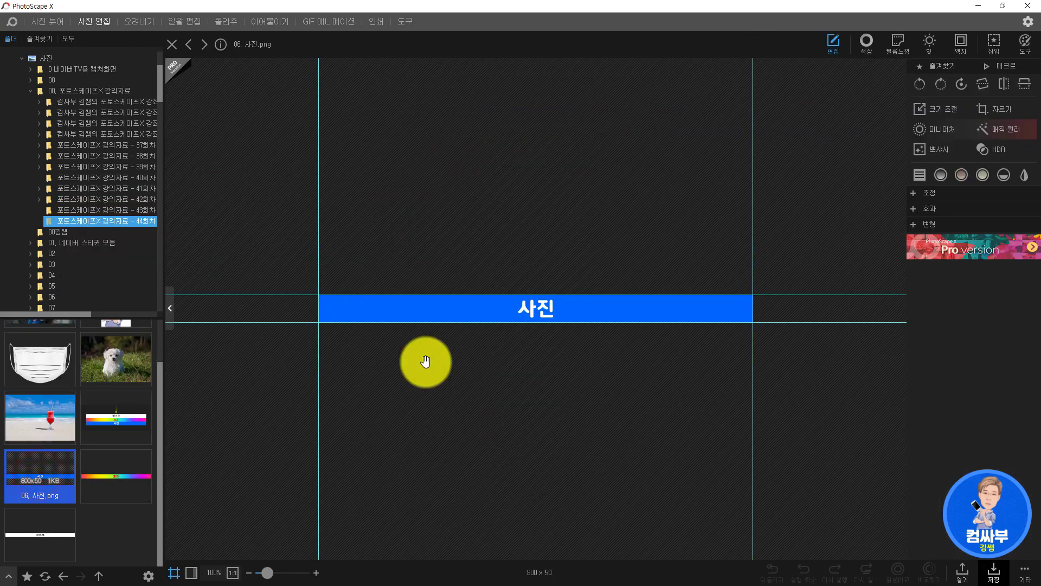
- View the sample images 07. 효과.png and 08. 마스크.png, and the layer diagram 05. 실제.png
{"action": "left_click", "coordinate": [115, 475]}
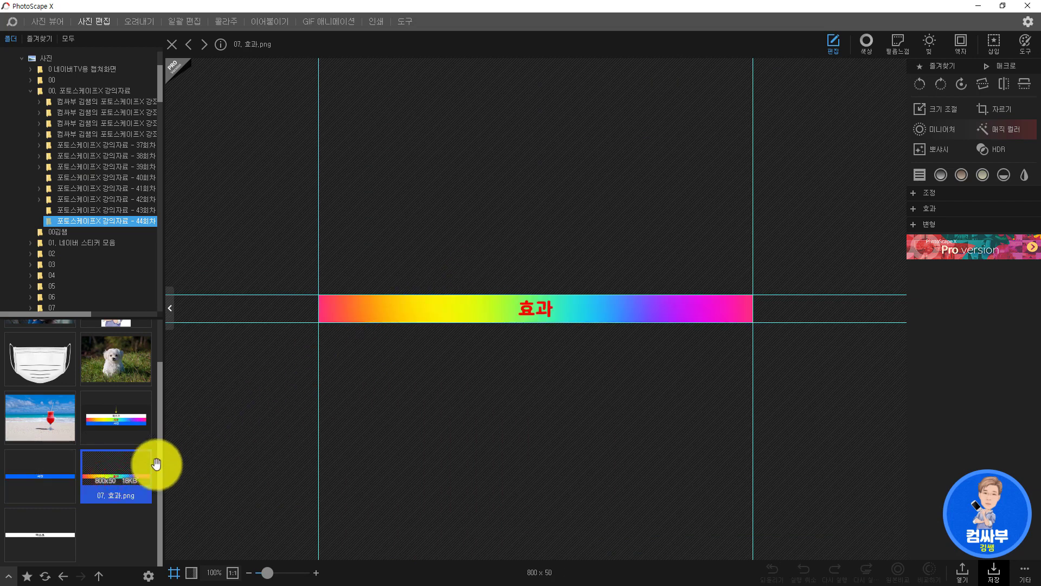
{"action": "left_click_drag", "start_coordinate": [37, 535], "coordinate": [520, 347]}
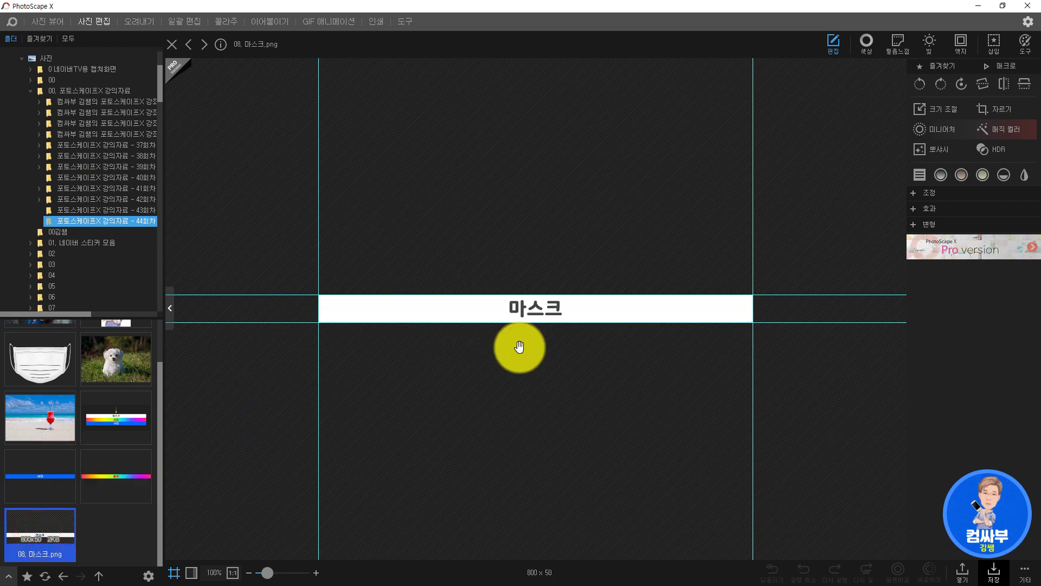
{"action": "left_click", "coordinate": [110, 411]}
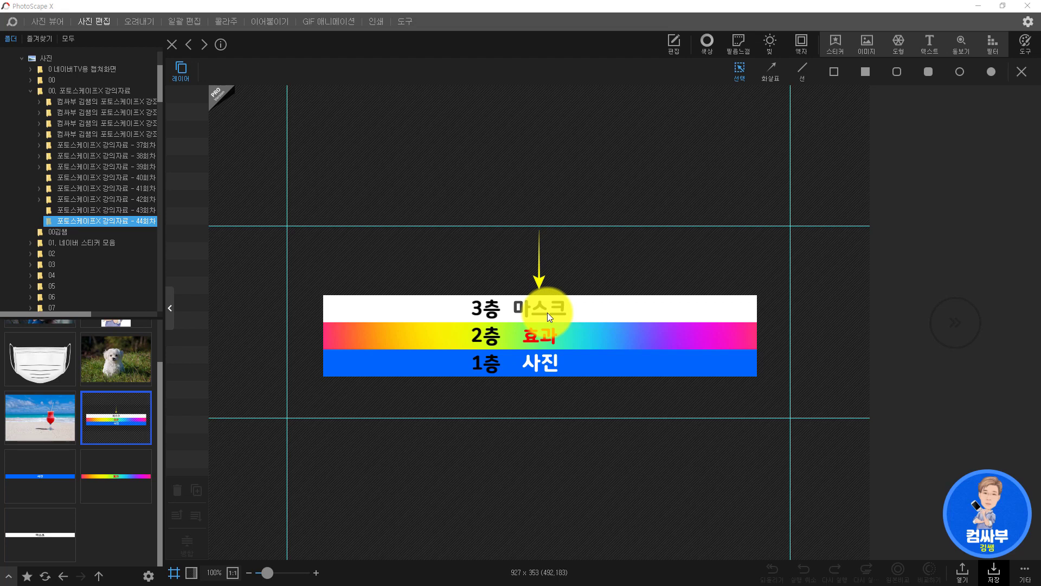
- Reopen 01.jpg and place the 02.png face mask on the caricature's face again
{"action": "left_click", "coordinate": [119, 350]}
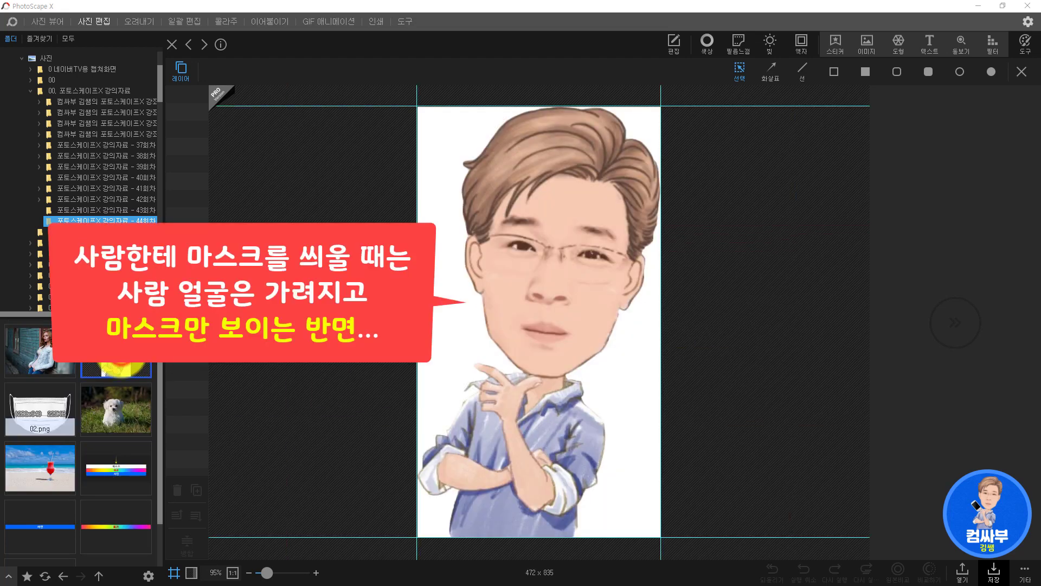
{"action": "left_click_drag", "start_coordinate": [52, 397], "coordinate": [548, 248]}
{"action": "left_click_drag", "start_coordinate": [529, 319], "coordinate": [557, 317]}
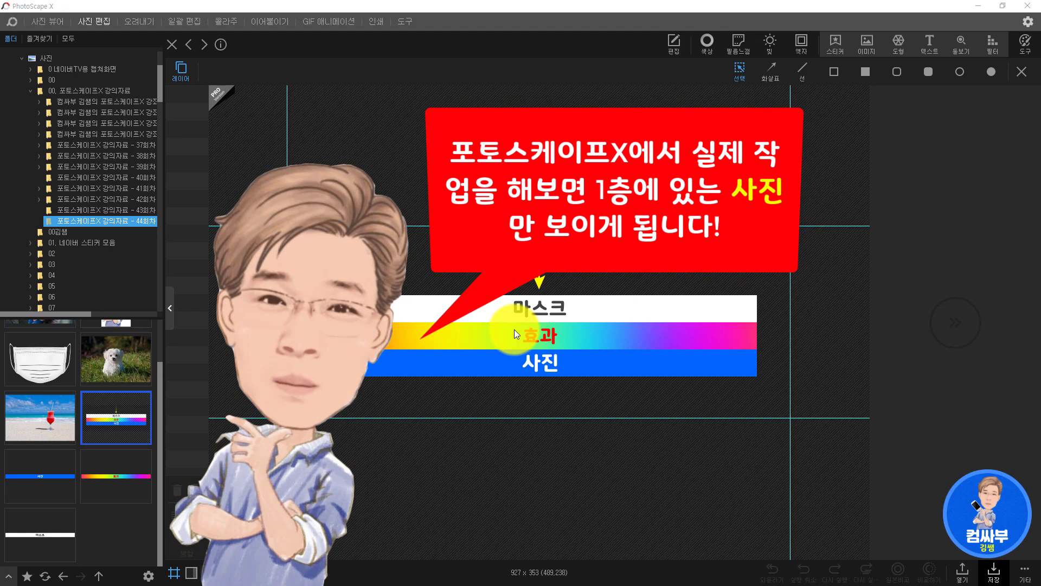
{"action": "mouse_move", "coordinate": [505, 362]}
{"action": "left_mouse_down"}
{"action": "mouse_move", "coordinate": [505, 371]}
{"action": "mouse_move", "coordinate": [574, 355]}
{"action": "mouse_move", "coordinate": [536, 366]}
{"action": "left_mouse_up"}
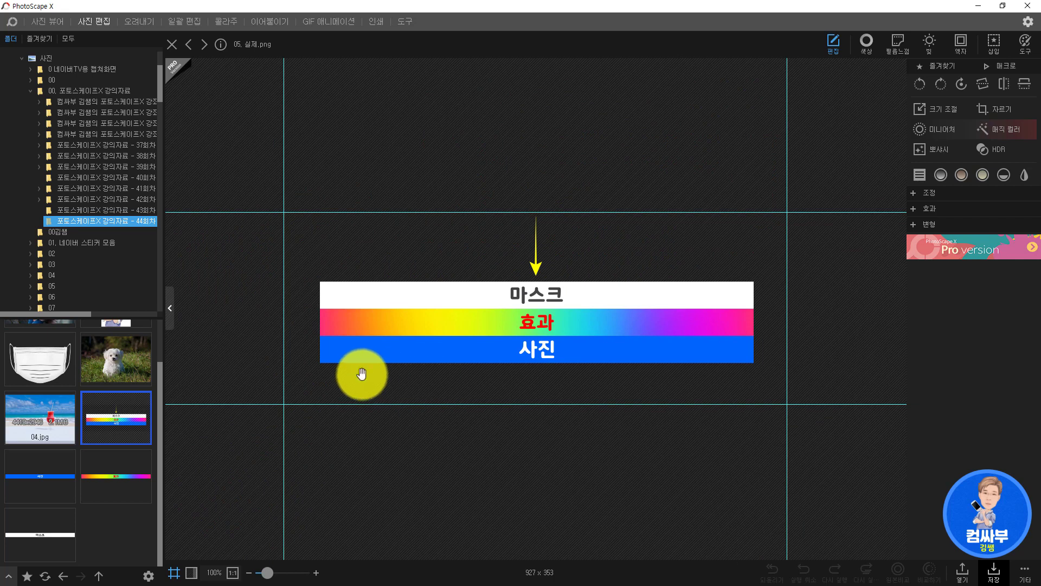
- Open 00.jpg and set its colour adjustment mode to 무채화 (grayscale)
{"action": "left_click", "coordinate": [49, 348]}
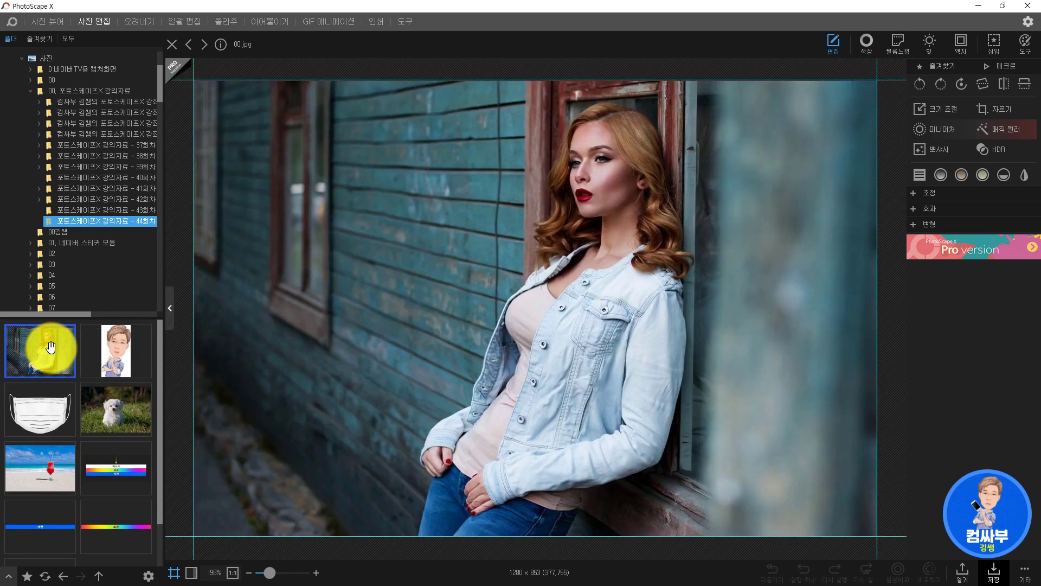
{"action": "left_click", "coordinate": [866, 42]}
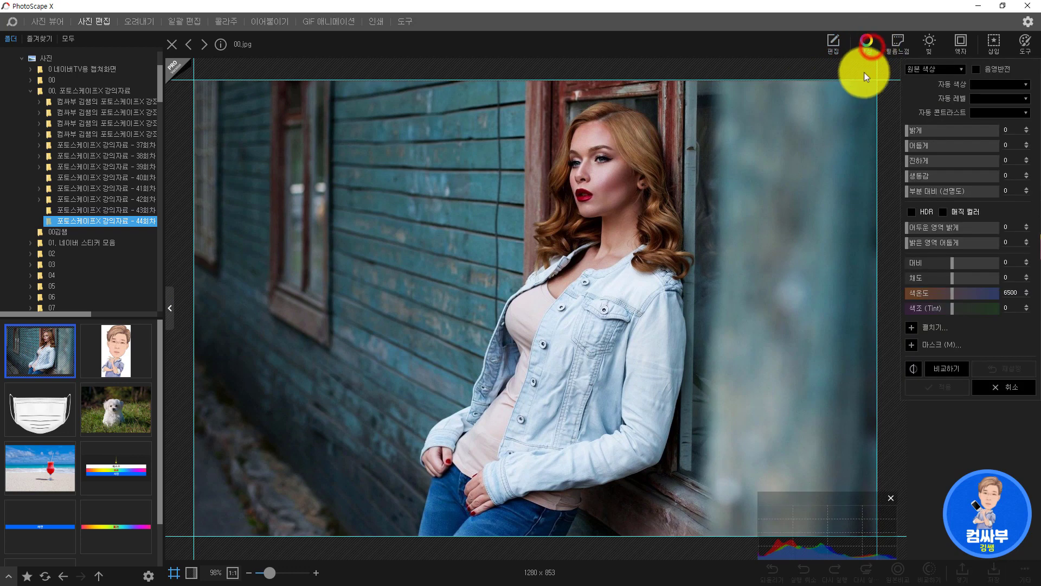
{"action": "left_click", "coordinate": [916, 69]}
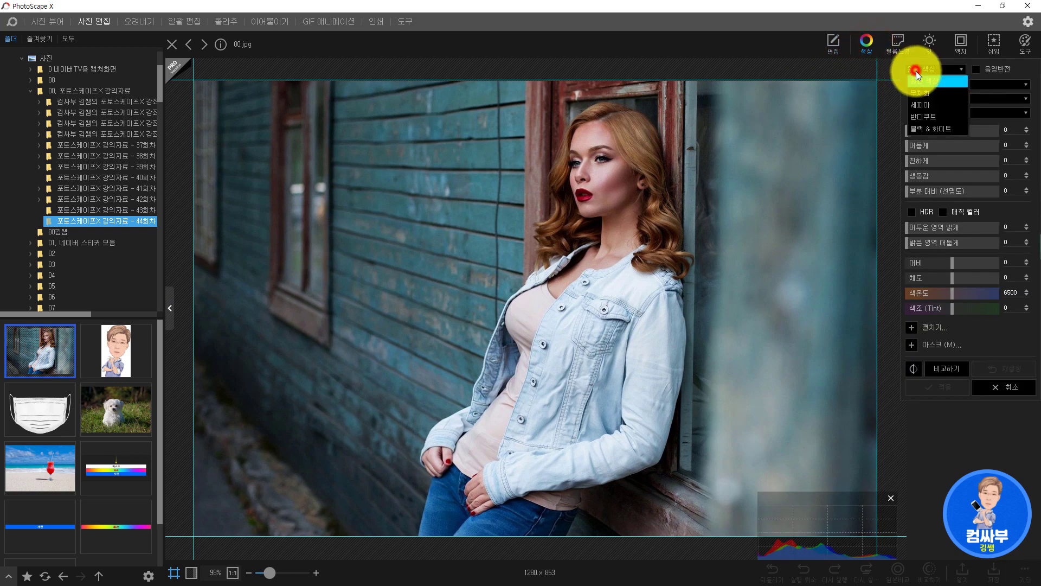
{"action": "left_click", "coordinate": [927, 93]}
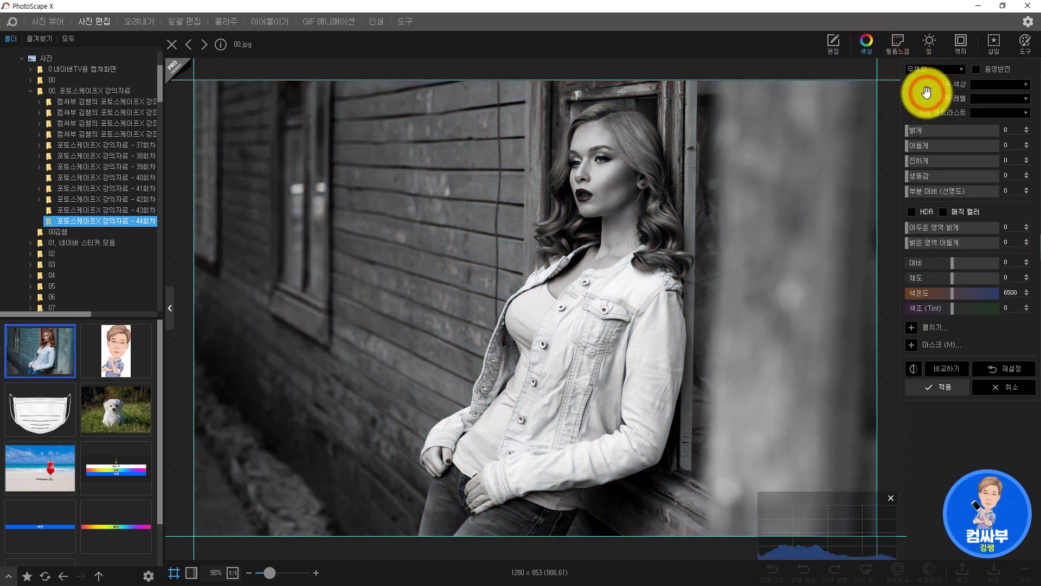
- Add a mask to the grayscale adjustment and paint it with the add brush over the blurred pillar beside the woman
{"action": "left_click", "coordinate": [928, 344]}
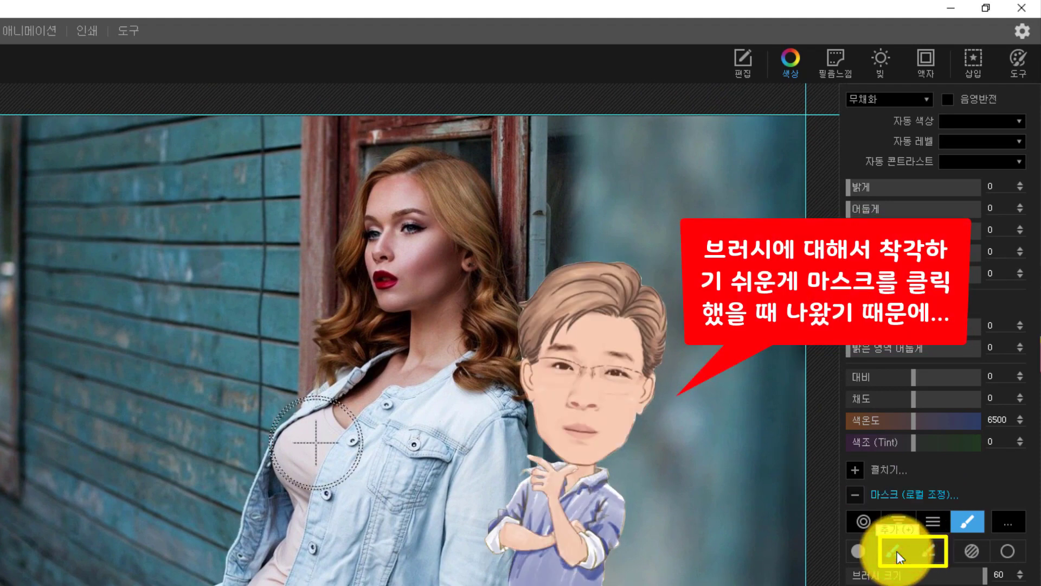
{"action": "left_click", "coordinate": [930, 549]}
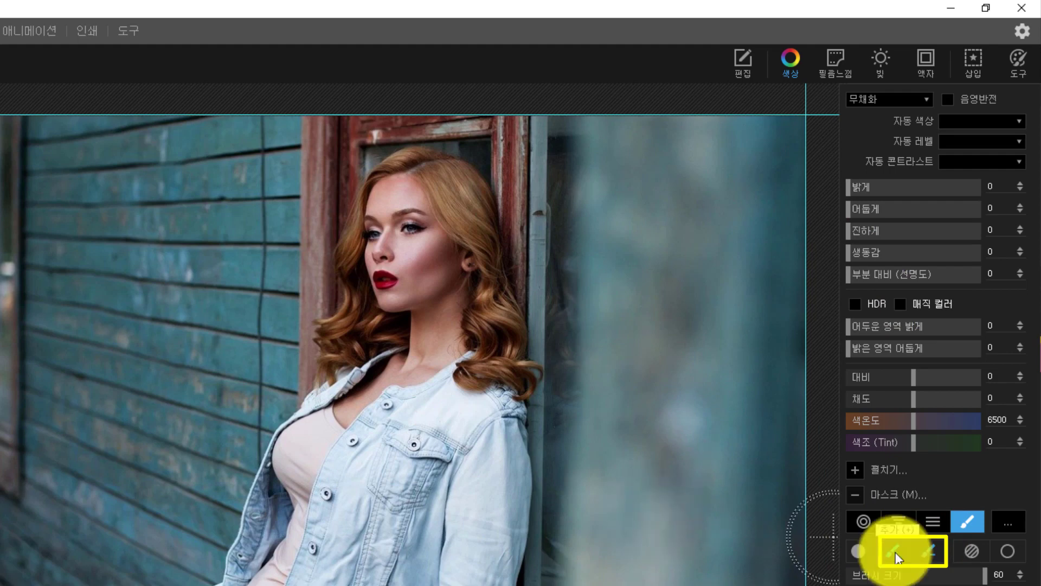
{"action": "left_click", "coordinate": [896, 556]}
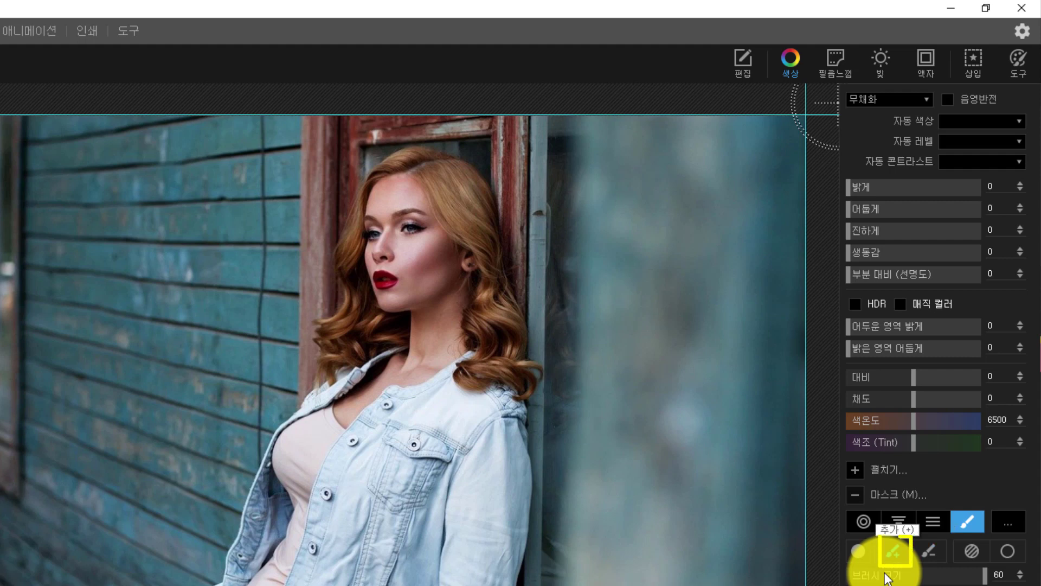
{"action": "mouse_move", "coordinate": [682, 141]}
{"action": "left_mouse_down"}
{"action": "mouse_move", "coordinate": [764, 237]}
{"action": "mouse_move", "coordinate": [777, 172]}
{"action": "mouse_move", "coordinate": [725, 122]}
{"action": "mouse_move", "coordinate": [773, 131]}
{"action": "mouse_move", "coordinate": [785, 319]}
{"action": "mouse_move", "coordinate": [622, 145]}
{"action": "mouse_move", "coordinate": [620, 127]}
{"action": "mouse_move", "coordinate": [731, 299]}
{"action": "mouse_move", "coordinate": [686, 302]}
{"action": "left_mouse_up"}
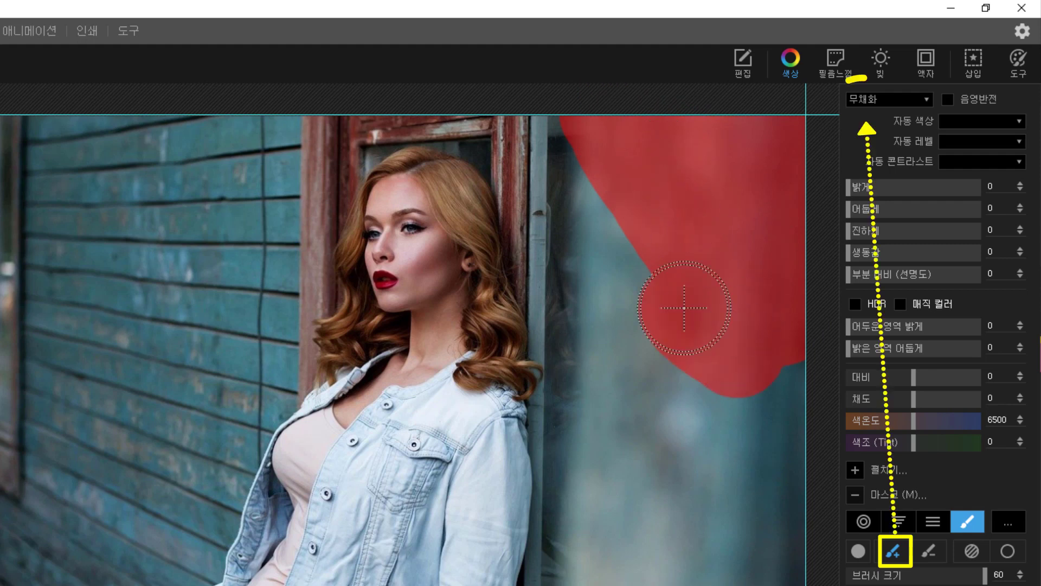
{"action": "left_click_drag", "start_coordinate": [769, 270], "coordinate": [794, 270]}
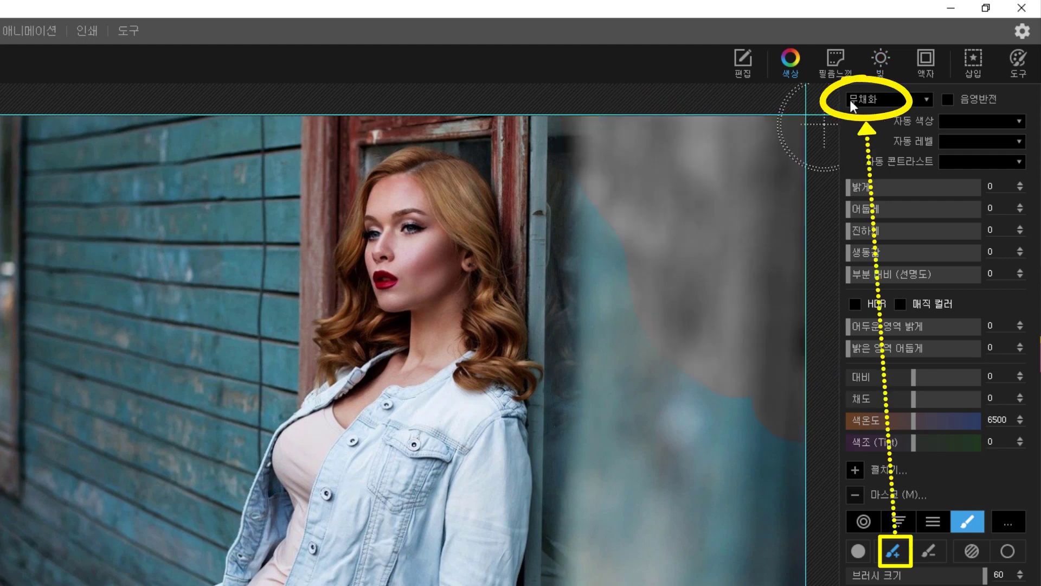
{"action": "left_click", "coordinate": [746, 466]}
{"action": "mouse_move", "coordinate": [746, 467]}
{"action": "left_mouse_down"}
{"action": "mouse_move", "coordinate": [762, 523]}
{"action": "mouse_move", "coordinate": [581, 233]}
{"action": "mouse_move", "coordinate": [551, 105]}
{"action": "left_mouse_up"}
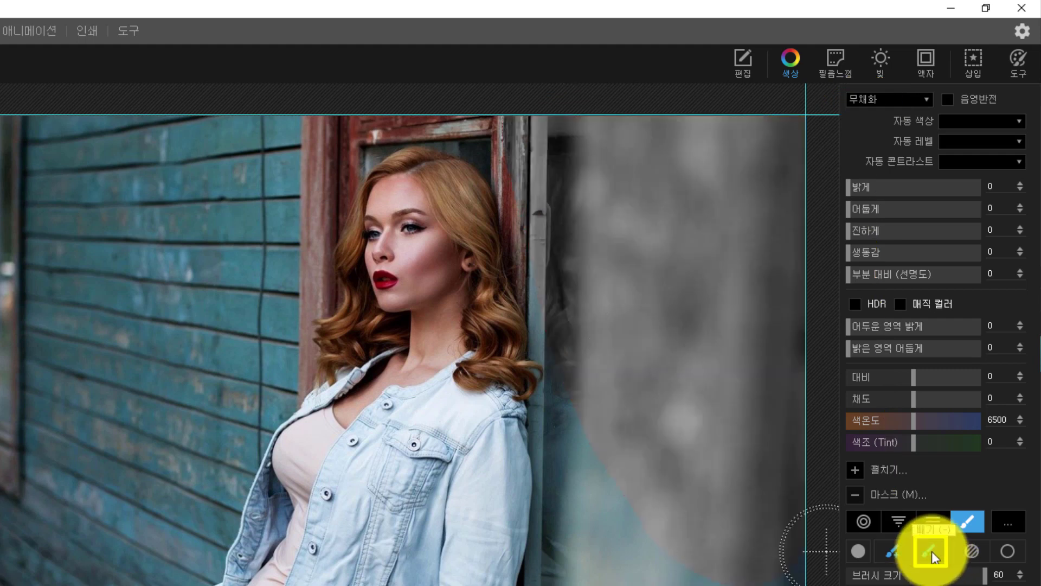
- Erase the grayscale mask from the blurred pillar with the subtract brush
{"action": "left_click", "coordinate": [929, 551]}
{"action": "mouse_move", "coordinate": [711, 240]}
{"action": "left_mouse_down"}
{"action": "mouse_move", "coordinate": [776, 203]}
{"action": "mouse_move", "coordinate": [791, 132]}
{"action": "mouse_move", "coordinate": [621, 190]}
{"action": "mouse_move", "coordinate": [710, 201]}
{"action": "mouse_move", "coordinate": [709, 226]}
{"action": "left_mouse_up"}
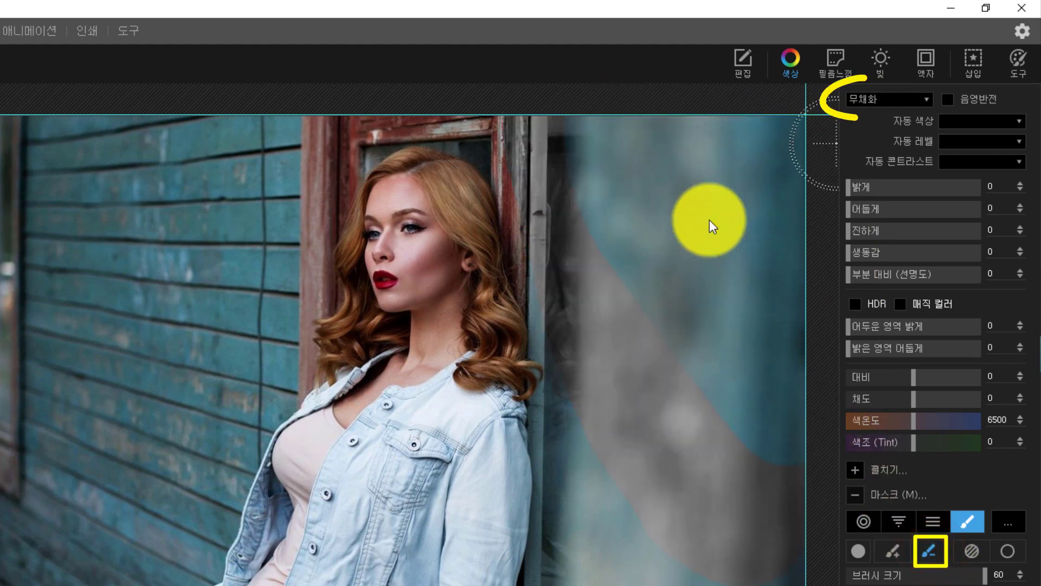
{"action": "mouse_move", "coordinate": [570, 147]}
{"action": "left_mouse_down"}
{"action": "mouse_move", "coordinate": [615, 317]}
{"action": "mouse_move", "coordinate": [732, 443]}
{"action": "mouse_move", "coordinate": [792, 478]}
{"action": "mouse_move", "coordinate": [753, 547]}
{"action": "mouse_move", "coordinate": [663, 503]}
{"action": "mouse_move", "coordinate": [736, 468]}
{"action": "mouse_move", "coordinate": [688, 450]}
{"action": "left_mouse_up"}
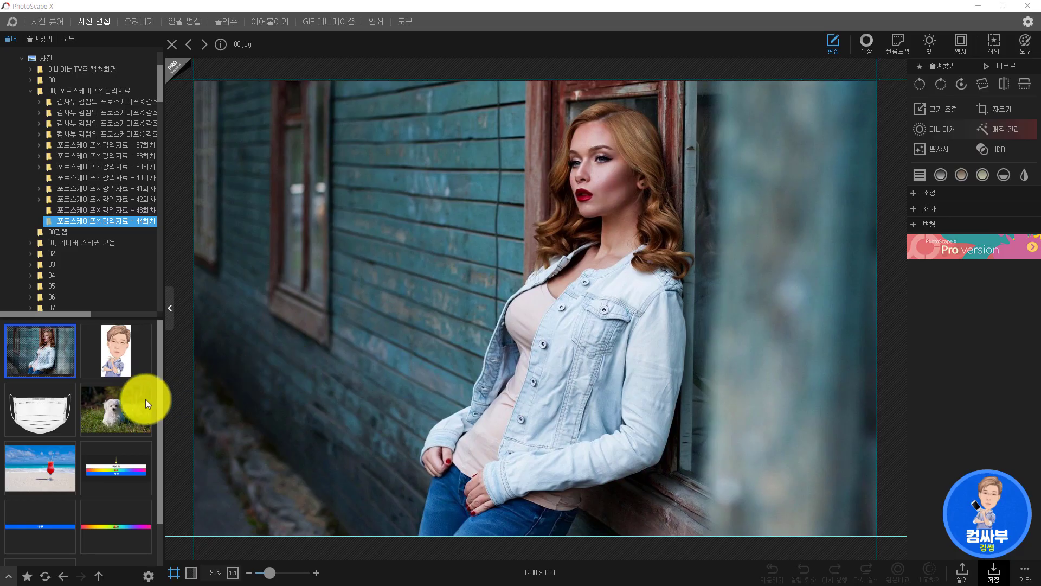
- Open 03.jpg, choose the 스테인드 글라스 (Stained Glass) effect and enable its mask
{"action": "left_click", "coordinate": [135, 401]}
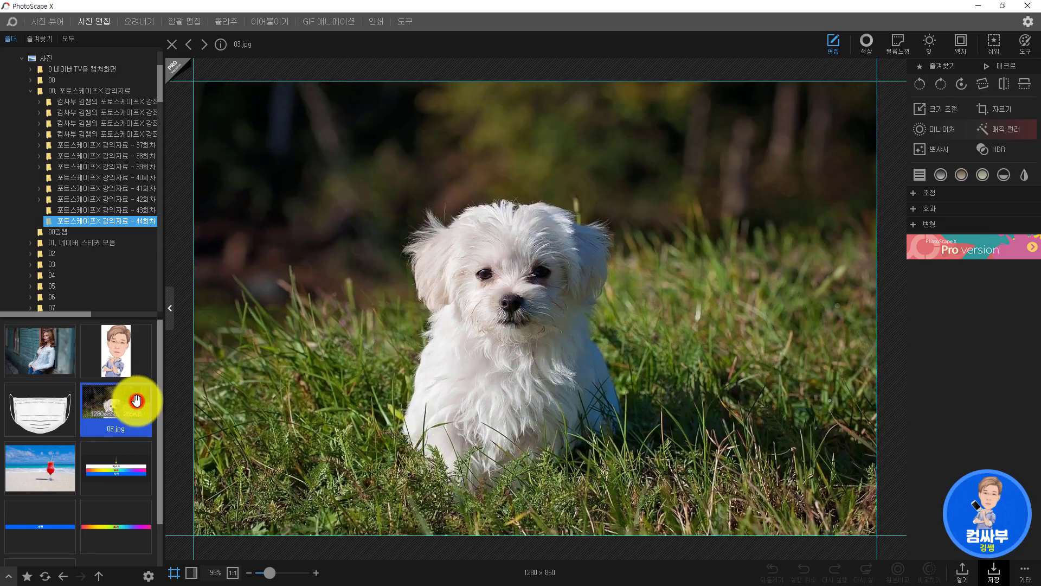
{"action": "left_click", "coordinate": [913, 209]}
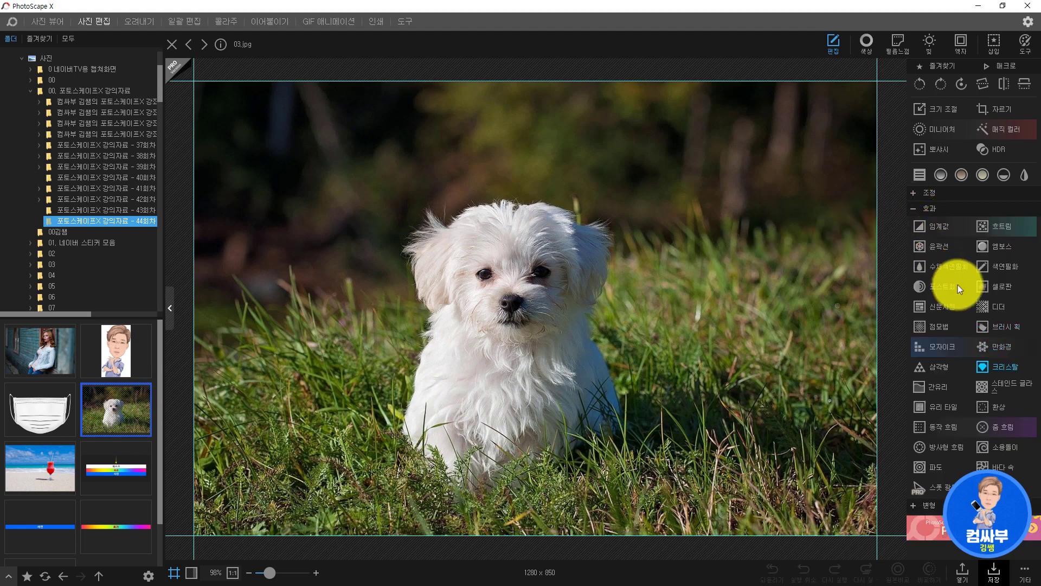
{"action": "left_click", "coordinate": [1014, 383]}
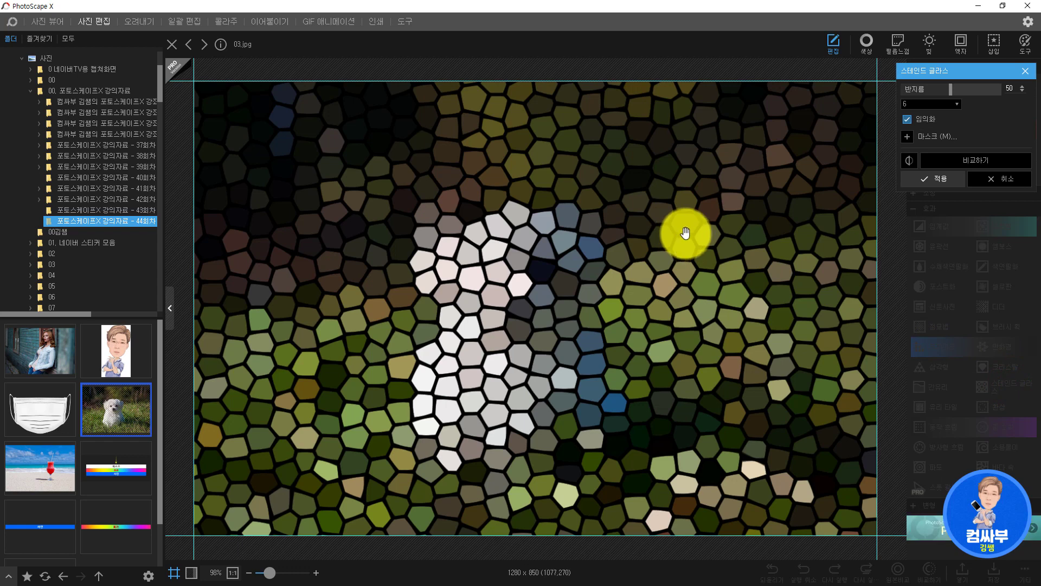
{"action": "left_click", "coordinate": [933, 136]}
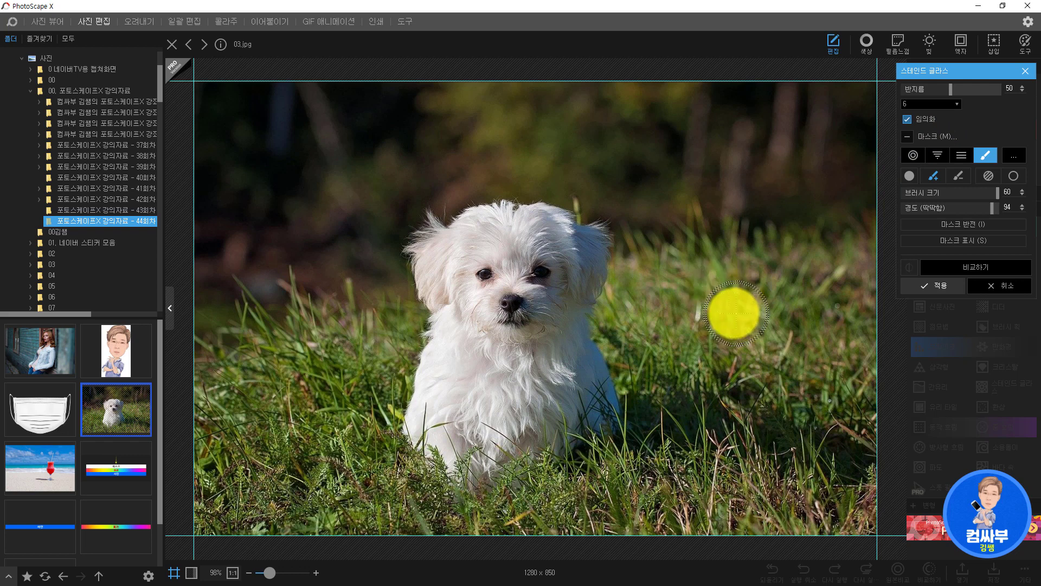
- Set the mask brush hardness to 100 and paint the stained glass effect over the whole background around the puppy
{"action": "mouse_move", "coordinate": [856, 91]}
{"action": "left_mouse_down"}
{"action": "mouse_move", "coordinate": [883, 144]}
{"action": "mouse_move", "coordinate": [843, 98]}
{"action": "mouse_move", "coordinate": [793, 89]}
{"action": "mouse_move", "coordinate": [880, 196]}
{"action": "mouse_move", "coordinate": [718, 78]}
{"action": "mouse_move", "coordinate": [858, 205]}
{"action": "mouse_move", "coordinate": [676, 98]}
{"action": "mouse_move", "coordinate": [916, 264]}
{"action": "mouse_move", "coordinate": [846, 251]}
{"action": "mouse_move", "coordinate": [636, 107]}
{"action": "left_mouse_up"}
{"action": "left_click_drag", "start_coordinate": [698, 191], "coordinate": [727, 509]}
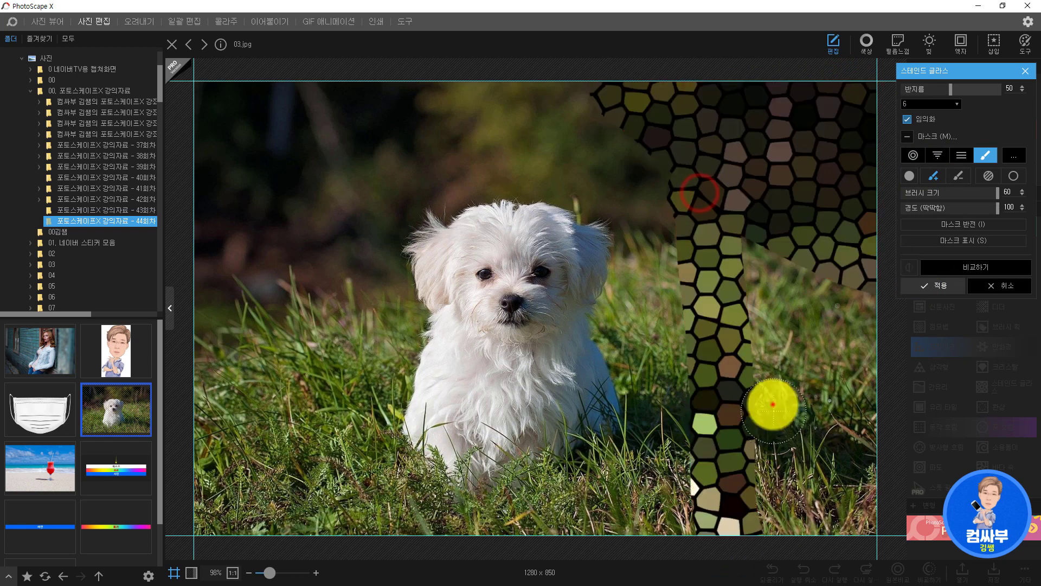
{"action": "mouse_move", "coordinate": [773, 404]}
{"action": "left_mouse_down"}
{"action": "mouse_move", "coordinate": [767, 396]}
{"action": "mouse_move", "coordinate": [796, 423]}
{"action": "mouse_move", "coordinate": [788, 288]}
{"action": "mouse_move", "coordinate": [834, 373]}
{"action": "mouse_move", "coordinate": [869, 544]}
{"action": "mouse_move", "coordinate": [833, 190]}
{"action": "left_mouse_up"}
{"action": "mouse_move", "coordinate": [304, 109]}
{"action": "left_mouse_down"}
{"action": "mouse_move", "coordinate": [218, 121]}
{"action": "mouse_move", "coordinate": [204, 321]}
{"action": "left_mouse_up"}
{"action": "scroll", "coordinate": [302, 255], "scroll_direction": "down", "scroll_amount": 3}
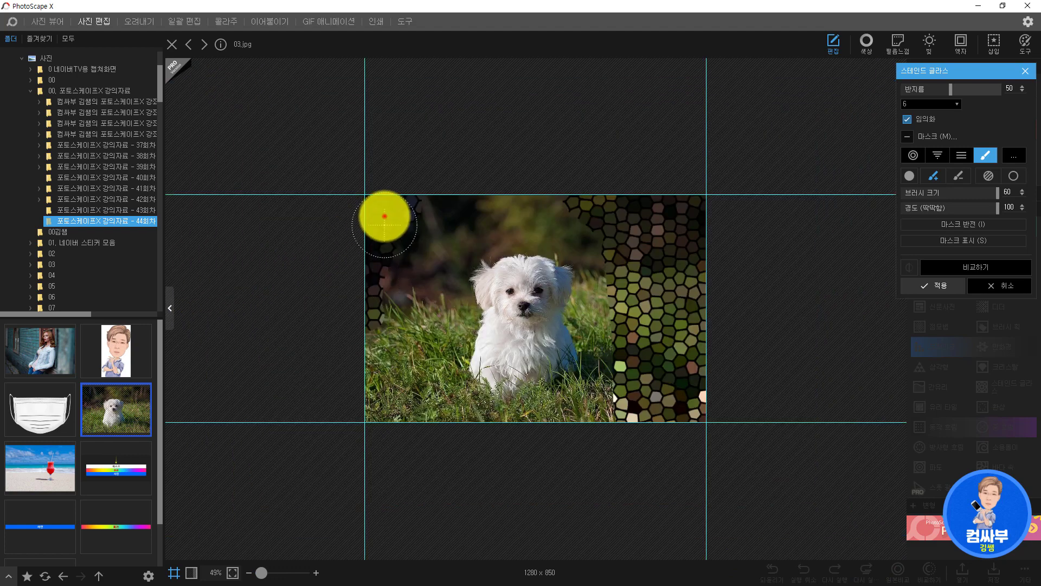
{"action": "mouse_move", "coordinate": [385, 216]}
{"action": "left_mouse_down"}
{"action": "mouse_move", "coordinate": [395, 355]}
{"action": "mouse_move", "coordinate": [387, 423]}
{"action": "mouse_move", "coordinate": [423, 334]}
{"action": "mouse_move", "coordinate": [425, 208]}
{"action": "mouse_move", "coordinate": [575, 215]}
{"action": "mouse_move", "coordinate": [534, 215]}
{"action": "mouse_move", "coordinate": [463, 240]}
{"action": "mouse_move", "coordinate": [442, 273]}
{"action": "mouse_move", "coordinate": [428, 422]}
{"action": "mouse_move", "coordinate": [540, 429]}
{"action": "mouse_move", "coordinate": [631, 419]}
{"action": "mouse_move", "coordinate": [621, 397]}
{"action": "mouse_move", "coordinate": [489, 424]}
{"action": "mouse_move", "coordinate": [464, 417]}
{"action": "mouse_move", "coordinate": [507, 428]}
{"action": "mouse_move", "coordinate": [635, 423]}
{"action": "mouse_move", "coordinate": [604, 330]}
{"action": "mouse_move", "coordinate": [612, 271]}
{"action": "mouse_move", "coordinate": [592, 246]}
{"action": "mouse_move", "coordinate": [539, 218]}
{"action": "mouse_move", "coordinate": [487, 219]}
{"action": "mouse_move", "coordinate": [434, 241]}
{"action": "left_mouse_up"}
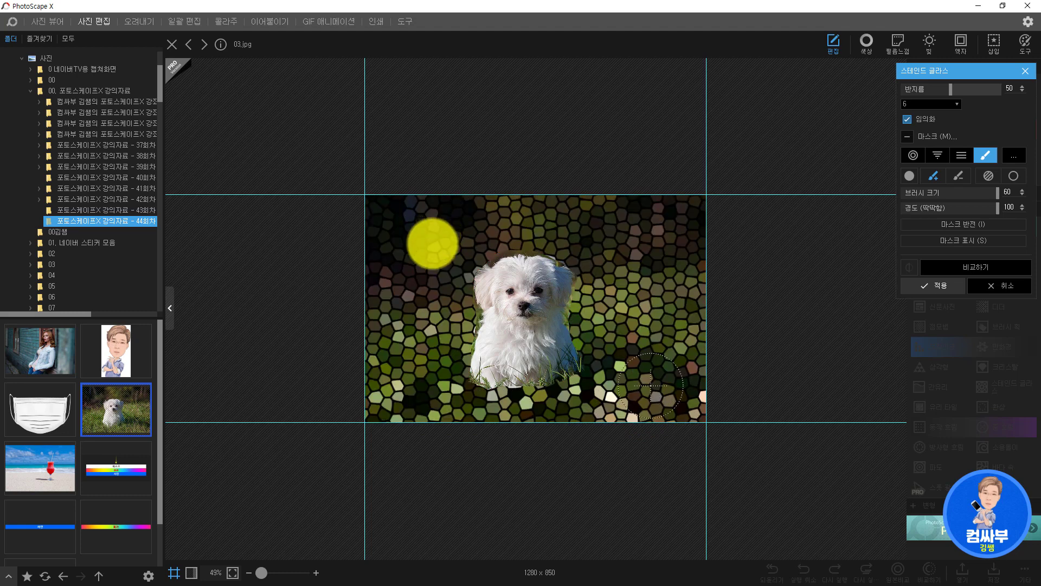
- Apply the masked stained glass effect to the puppy photo and undo it
{"action": "left_click", "coordinate": [232, 572]}
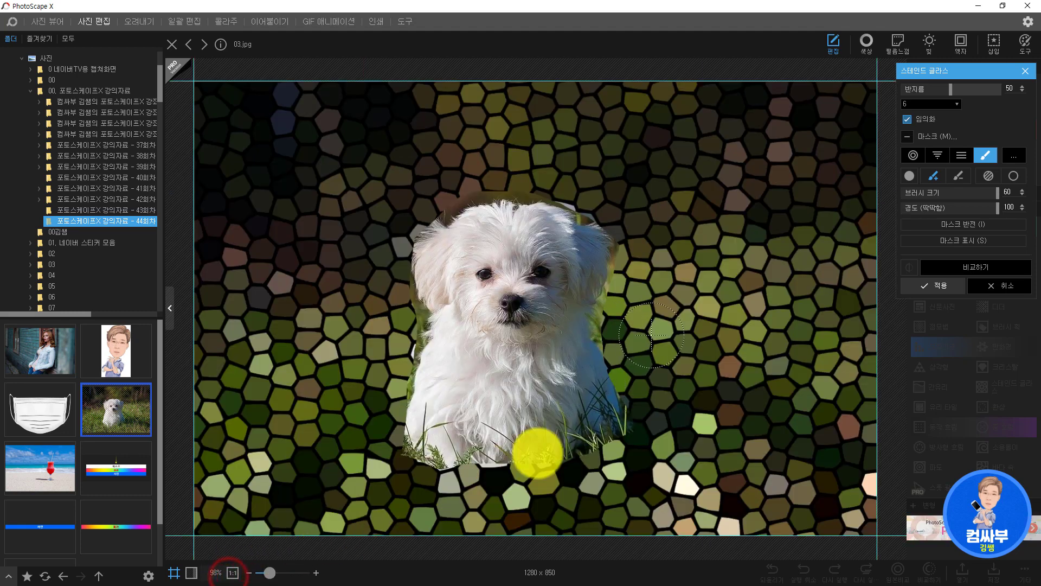
{"action": "left_click", "coordinate": [933, 287]}
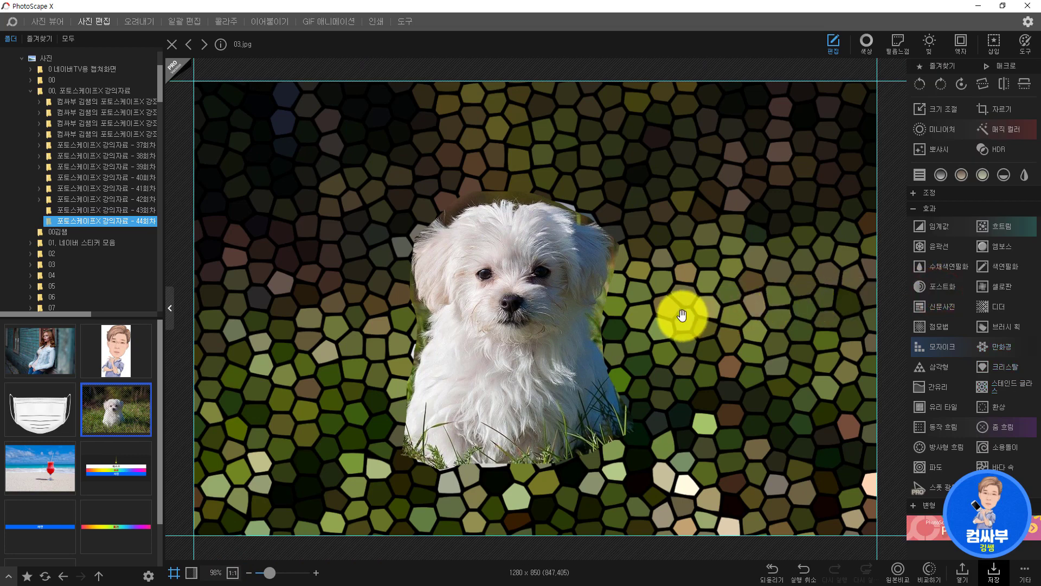
{"action": "key", "text": "ctrl+z"}
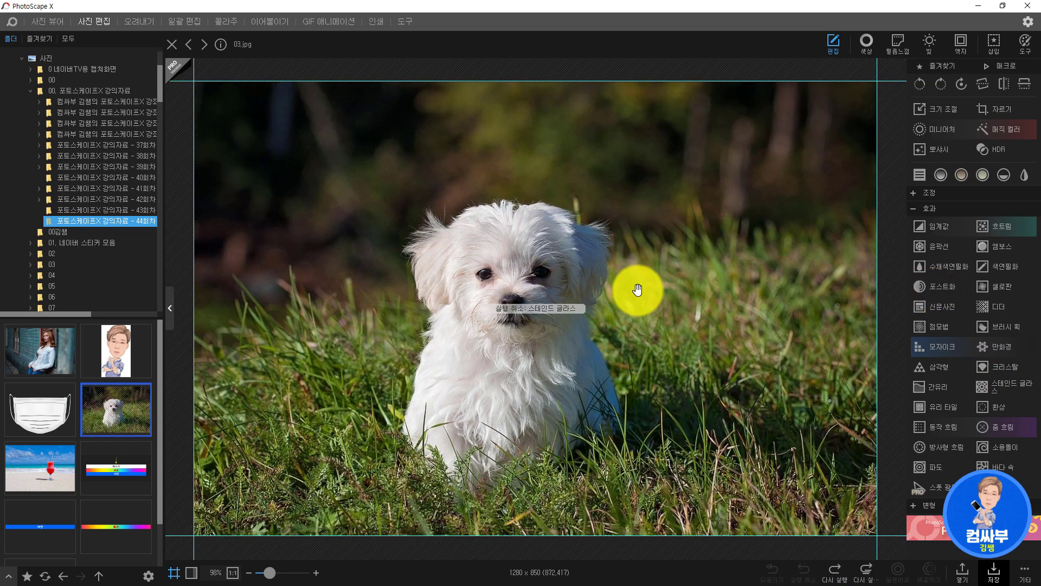
- Choose the 스테인드 글라스 (Stained Glass) effect again for the puppy photo and enable its mask
{"action": "left_click", "coordinate": [1008, 383]}
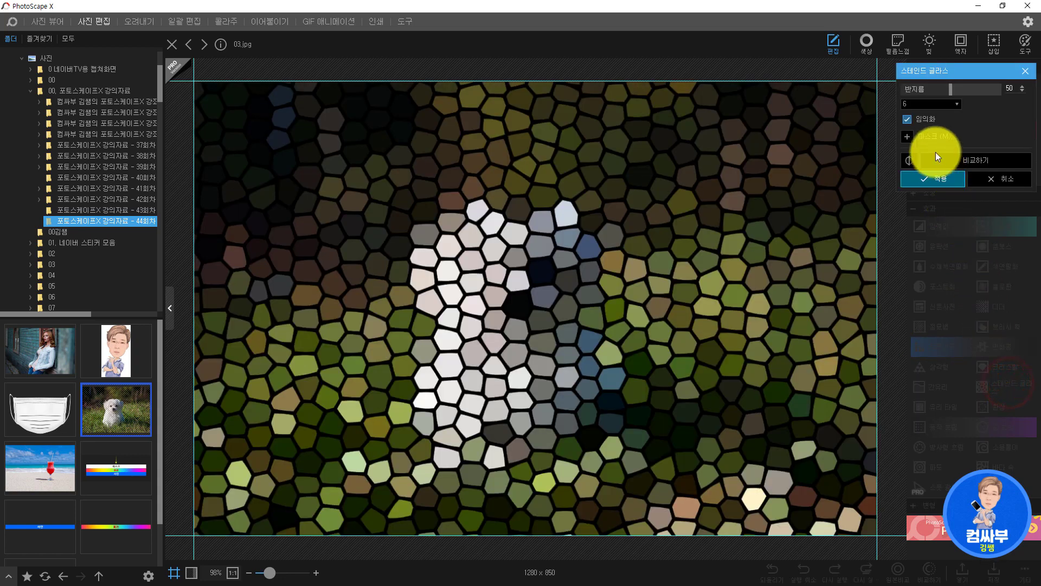
{"action": "left_click", "coordinate": [932, 138]}
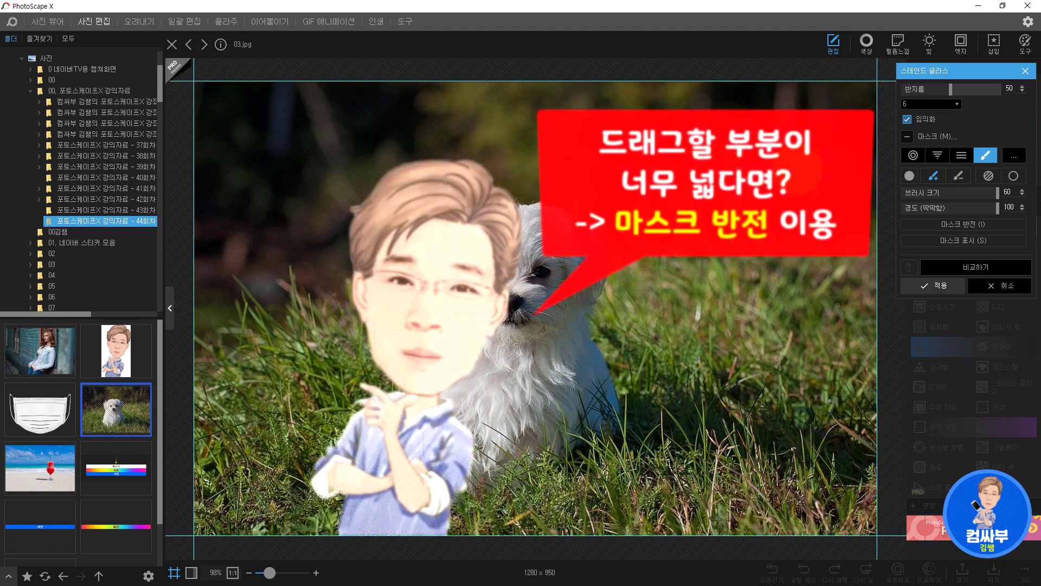
{"action": "left_click", "coordinate": [744, 277]}
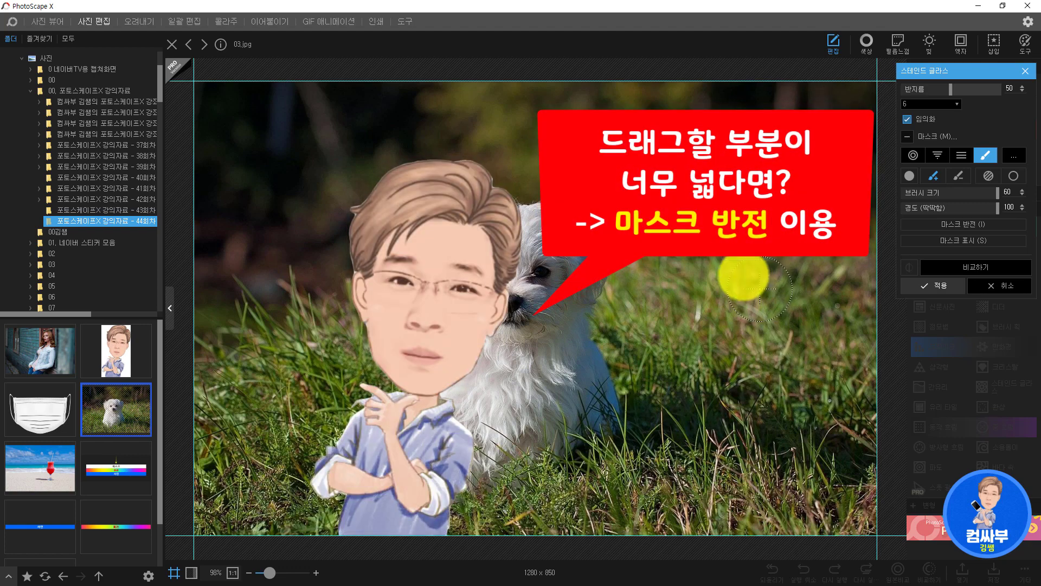
{"action": "left_click", "coordinate": [949, 227]}
- Paint the stained glass mask over the whole puppy and invert it so the effect covers only the background
{"action": "mouse_move", "coordinate": [539, 233]}
{"action": "left_mouse_down"}
{"action": "mouse_move", "coordinate": [493, 233]}
{"action": "mouse_move", "coordinate": [448, 253]}
{"action": "left_mouse_up"}
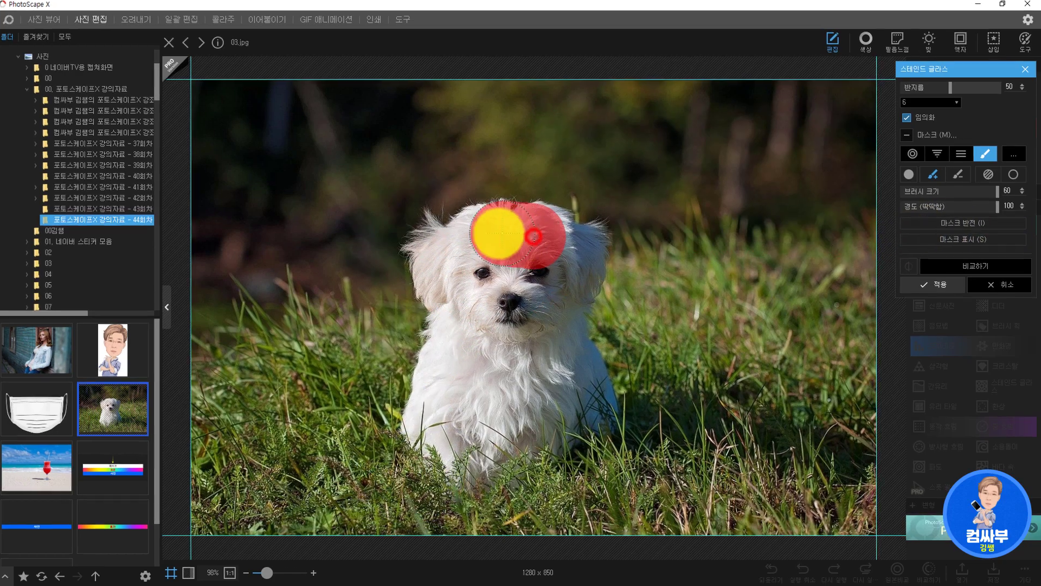
{"action": "mouse_move", "coordinate": [301, 177]}
{"action": "left_mouse_down"}
{"action": "mouse_move", "coordinate": [320, 230]}
{"action": "mouse_move", "coordinate": [292, 374]}
{"action": "mouse_move", "coordinate": [346, 426]}
{"action": "left_mouse_up"}
{"action": "mouse_move", "coordinate": [255, 402]}
{"action": "left_mouse_down"}
{"action": "mouse_move", "coordinate": [290, 249]}
{"action": "mouse_move", "coordinate": [333, 249]}
{"action": "mouse_move", "coordinate": [332, 379]}
{"action": "mouse_move", "coordinate": [377, 276]}
{"action": "mouse_move", "coordinate": [372, 171]}
{"action": "mouse_move", "coordinate": [391, 108]}
{"action": "mouse_move", "coordinate": [297, 113]}
{"action": "mouse_move", "coordinate": [268, 251]}
{"action": "left_mouse_up"}
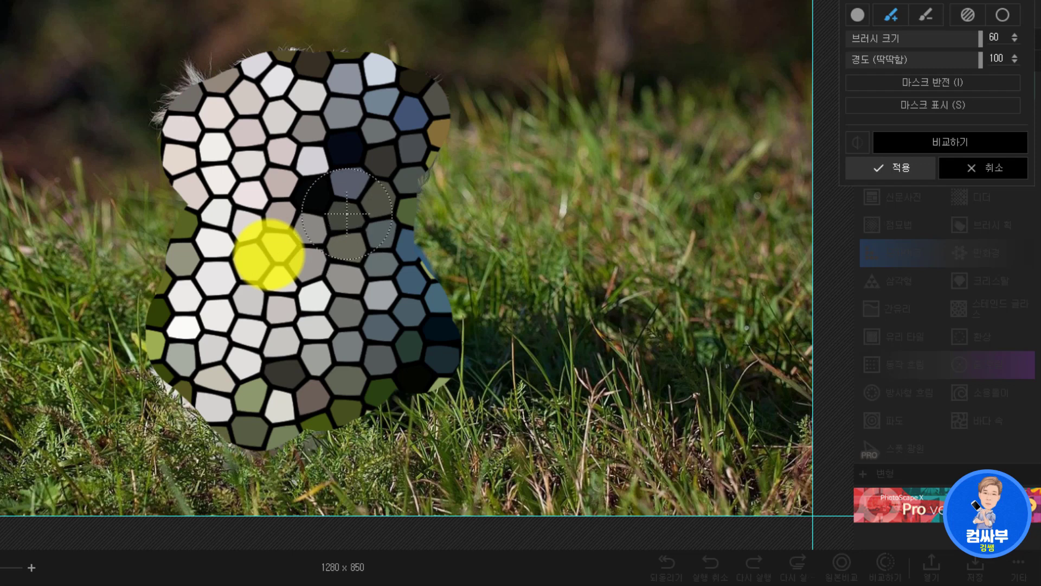
{"action": "mouse_move", "coordinate": [306, 200]}
{"action": "left_mouse_down"}
{"action": "mouse_move", "coordinate": [309, 240]}
{"action": "mouse_move", "coordinate": [421, 221]}
{"action": "left_mouse_up"}
{"action": "left_click", "coordinate": [930, 82]}
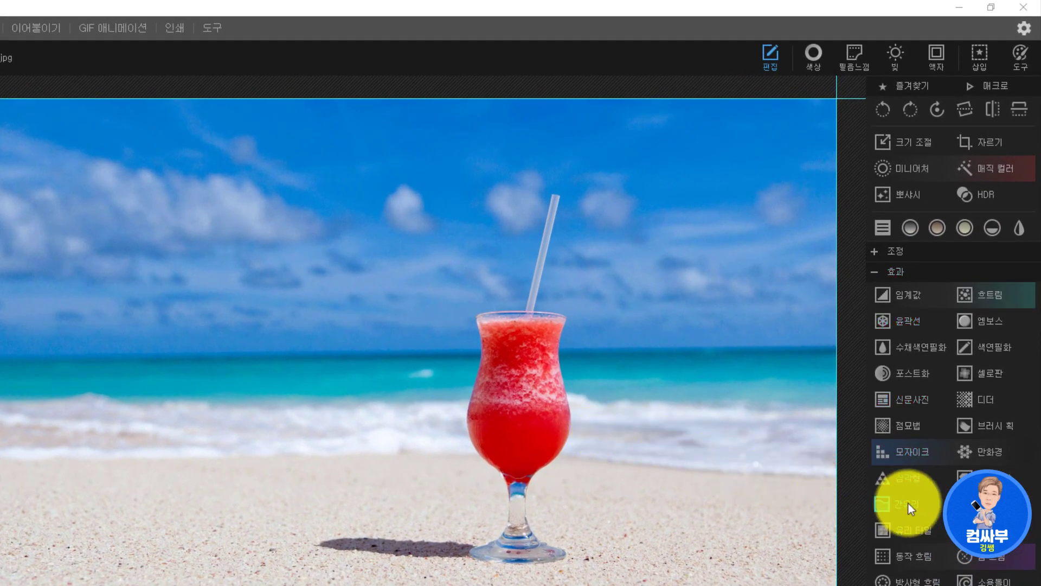
- Choose the 간유리 (Frosted Glass) effect for the beach photo, enable its mask and paint over the drink's bowl
{"action": "left_click", "coordinate": [914, 505]}
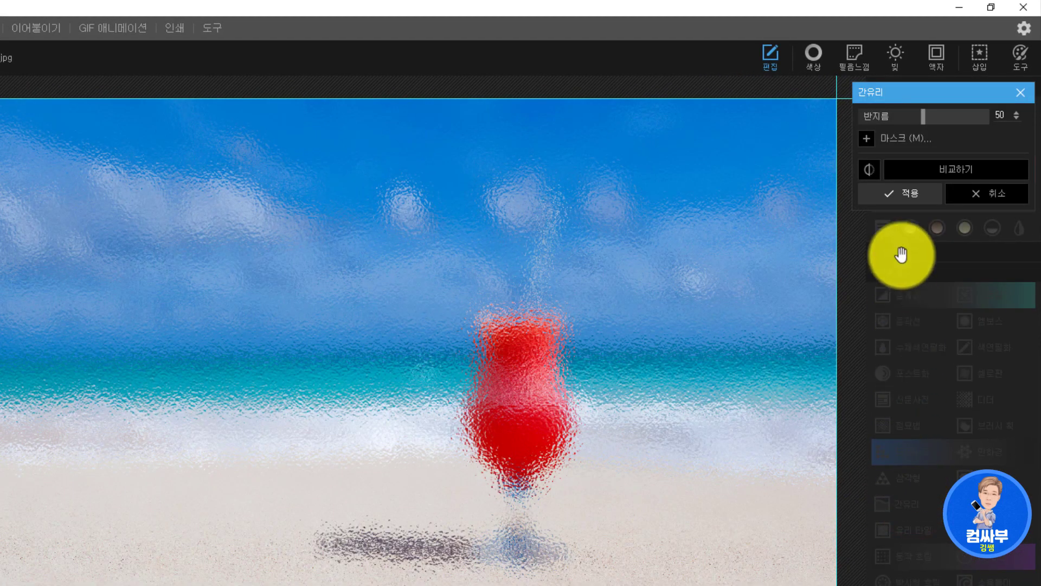
{"action": "left_click", "coordinate": [896, 138]}
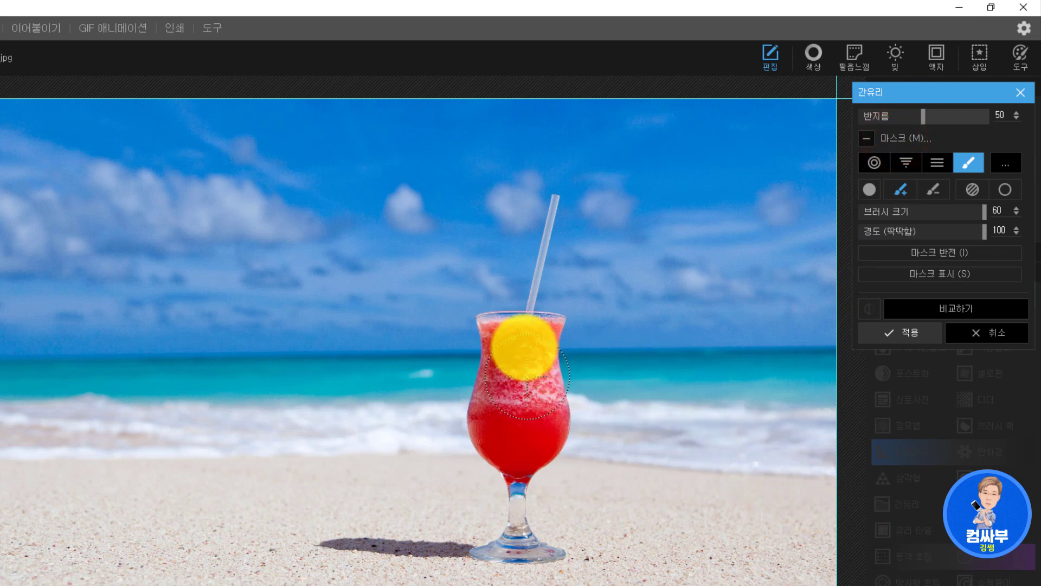
{"action": "left_click", "coordinate": [516, 343]}
{"action": "mouse_move", "coordinate": [516, 343]}
{"action": "left_mouse_down"}
{"action": "mouse_move", "coordinate": [501, 411]}
{"action": "mouse_move", "coordinate": [520, 431]}
{"action": "mouse_move", "coordinate": [533, 403]}
{"action": "mouse_move", "coordinate": [522, 435]}
{"action": "left_mouse_up"}
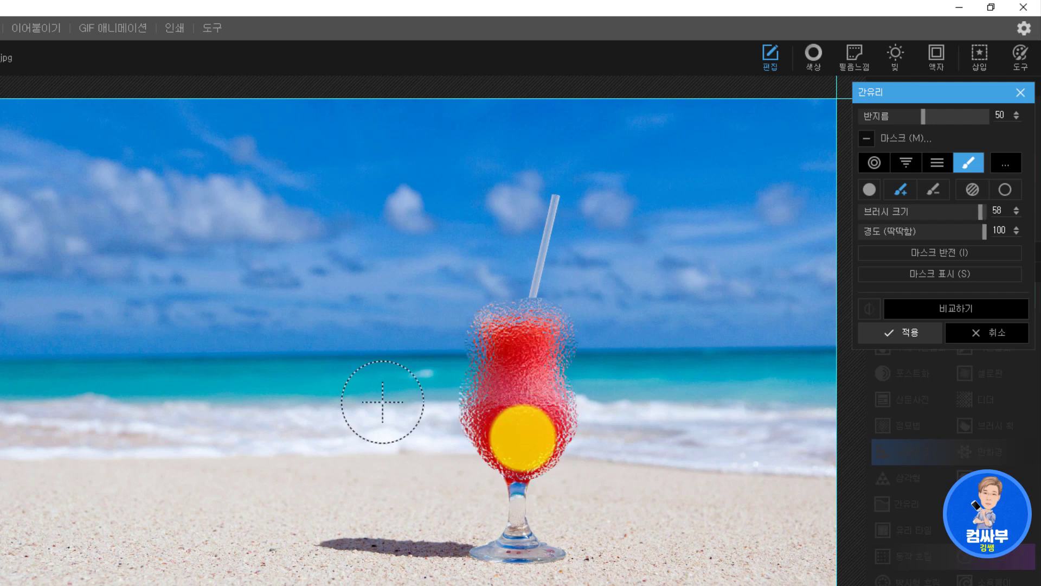
- Shrink the mask brush in stages down to 10 and paint the mask over the glass's stem, base and straw
{"action": "key", "text": "["}
{"action": "key", "text": "["}
{"action": "key", "text": "["}
{"action": "key", "text": "["}
{"action": "mouse_move", "coordinate": [507, 475]}
{"action": "left_mouse_down"}
{"action": "mouse_move", "coordinate": [516, 529]}
{"action": "mouse_move", "coordinate": [483, 554]}
{"action": "mouse_move", "coordinate": [555, 556]}
{"action": "mouse_move", "coordinate": [526, 536]}
{"action": "mouse_move", "coordinate": [533, 292]}
{"action": "mouse_move", "coordinate": [555, 204]}
{"action": "mouse_move", "coordinate": [537, 254]}
{"action": "left_mouse_up"}
{"action": "key", "text": "["}
{"action": "key", "text": "["}
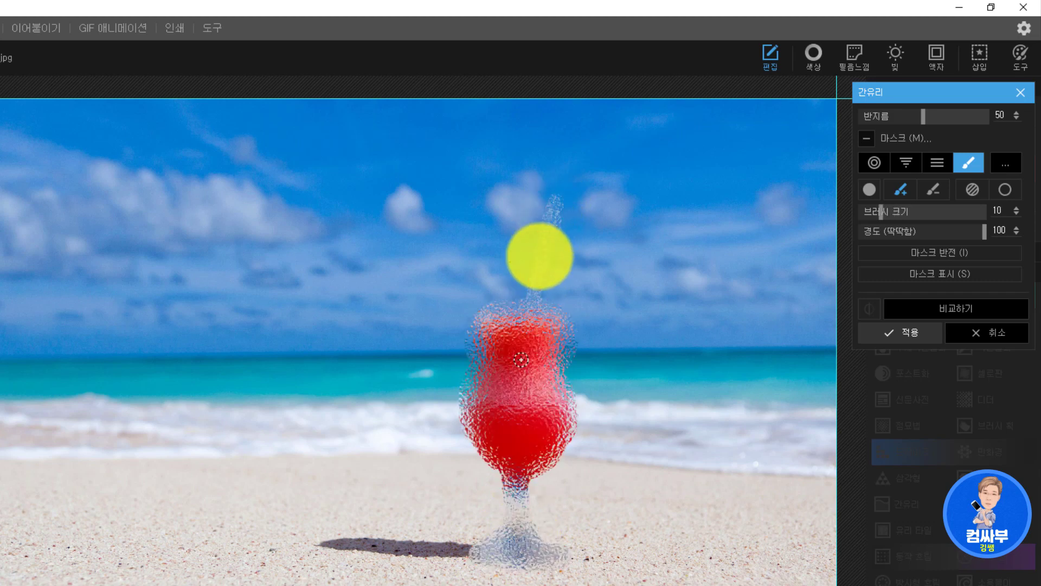
- Invert the frosted glass mask so the effect covers the beach background, and apply it
{"action": "left_click", "coordinate": [906, 253]}
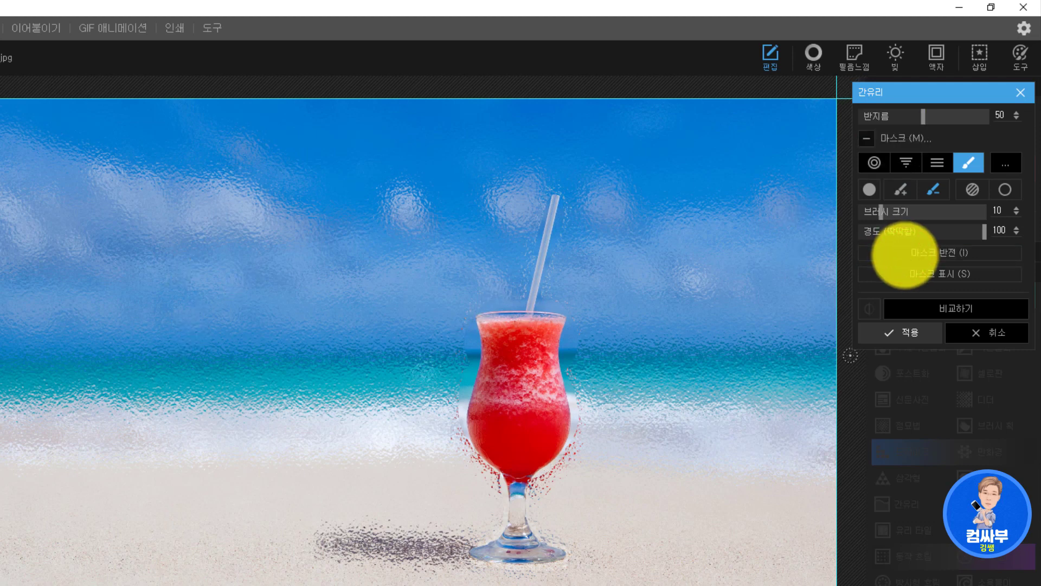
{"action": "left_click", "coordinate": [879, 343]}
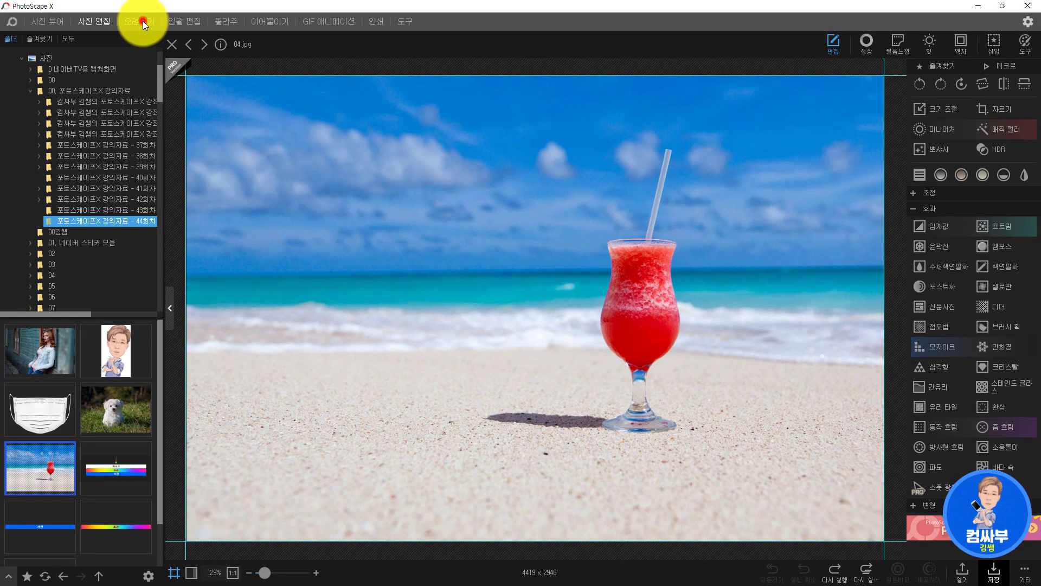
- Open 04.jpg in the 오려내기 (Cut Out) workspace and choose the 올가미 (Lasso) tool
{"action": "left_click", "coordinate": [127, 21]}
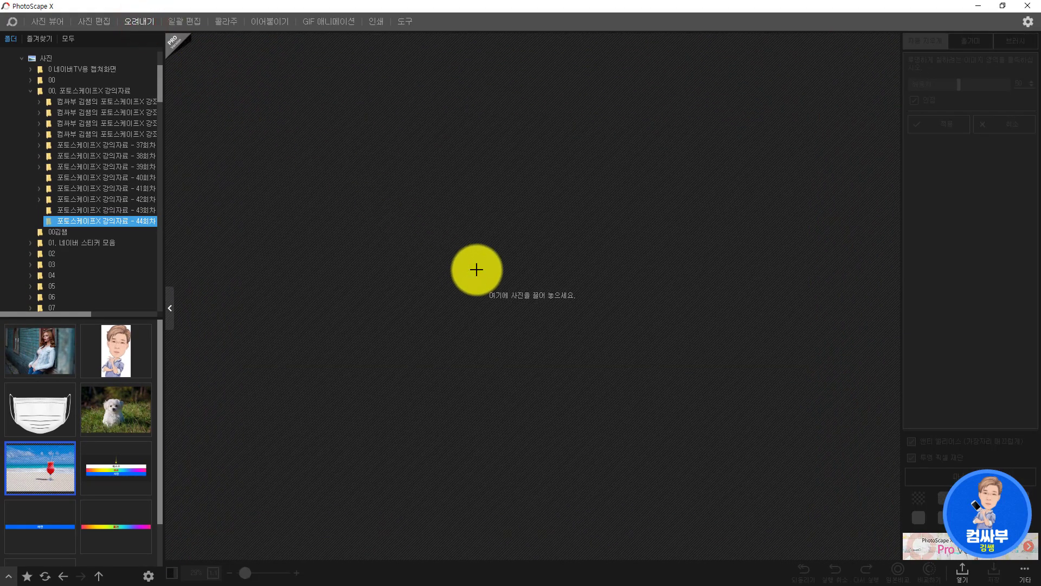
{"action": "left_click", "coordinate": [38, 455]}
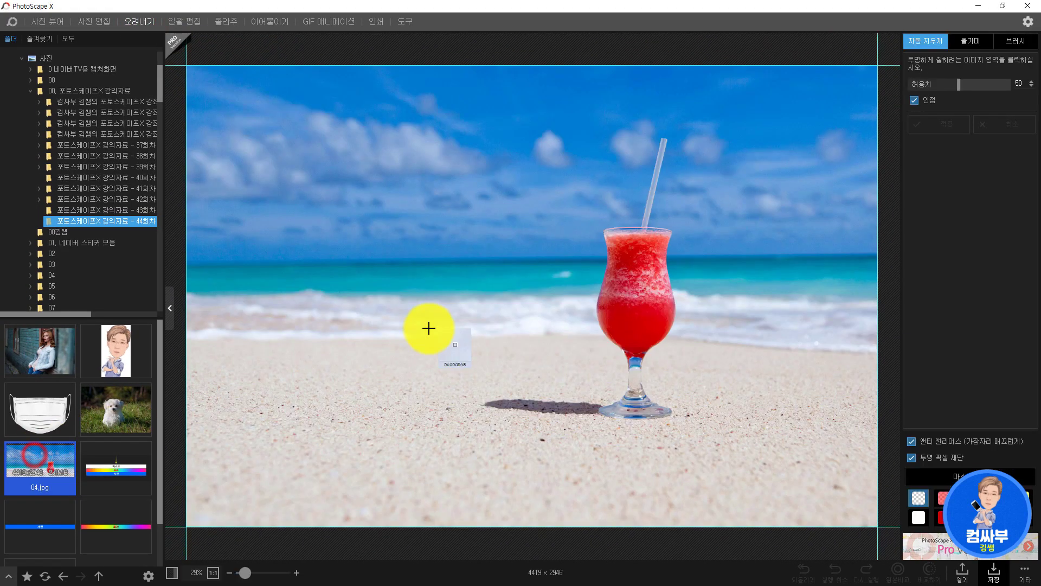
{"action": "left_click", "coordinate": [963, 45]}
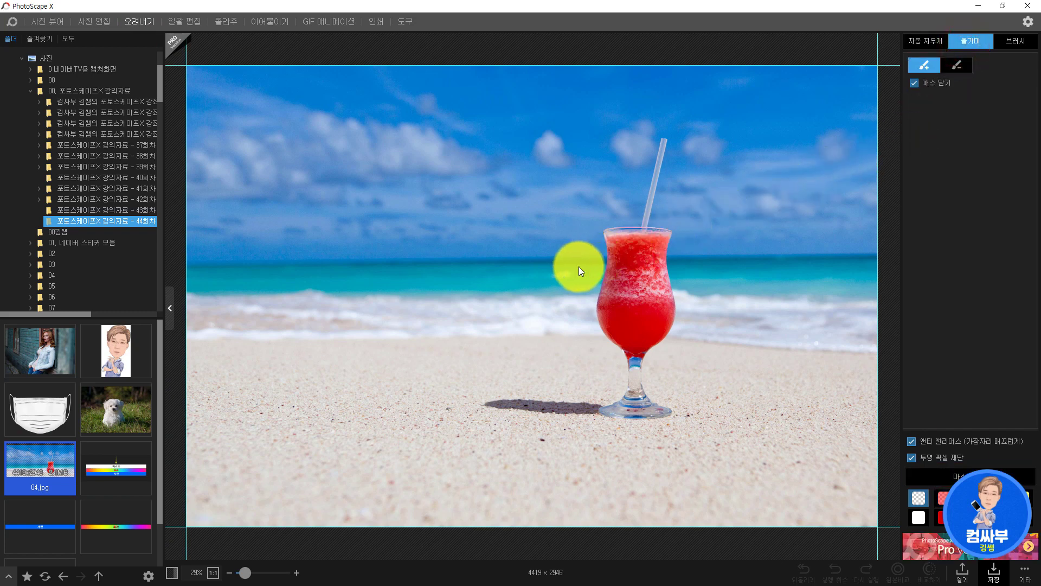
- Try a freehand lasso cut around the beach area beside the drink with 패스 닫기 (Close Path) on, and undo it
{"action": "mouse_move", "coordinate": [578, 266]}
{"action": "left_mouse_down"}
{"action": "mouse_move", "coordinate": [540, 542]}
{"action": "mouse_move", "coordinate": [439, 560]}
{"action": "mouse_move", "coordinate": [146, 547]}
{"action": "mouse_move", "coordinate": [118, 61]}
{"action": "left_mouse_up"}
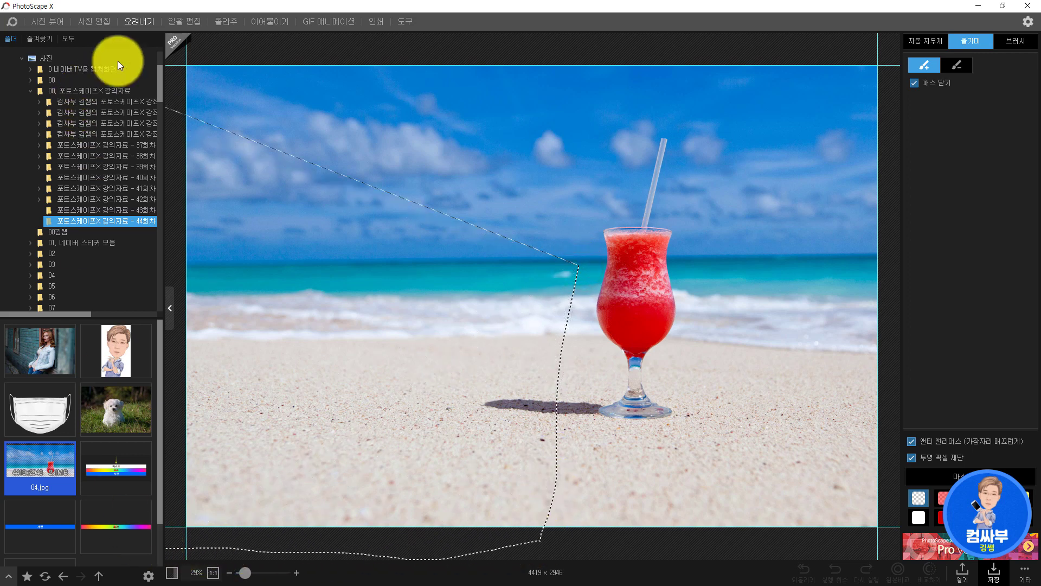
{"action": "left_click_drag", "start_coordinate": [580, 272], "coordinate": [574, 275]}
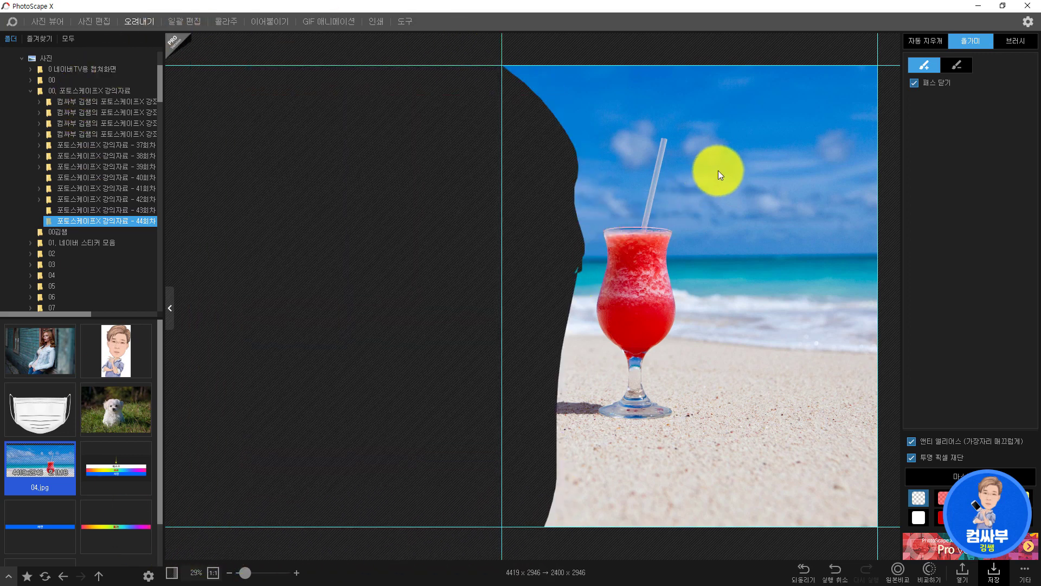
{"action": "key", "text": "ctrl+z"}
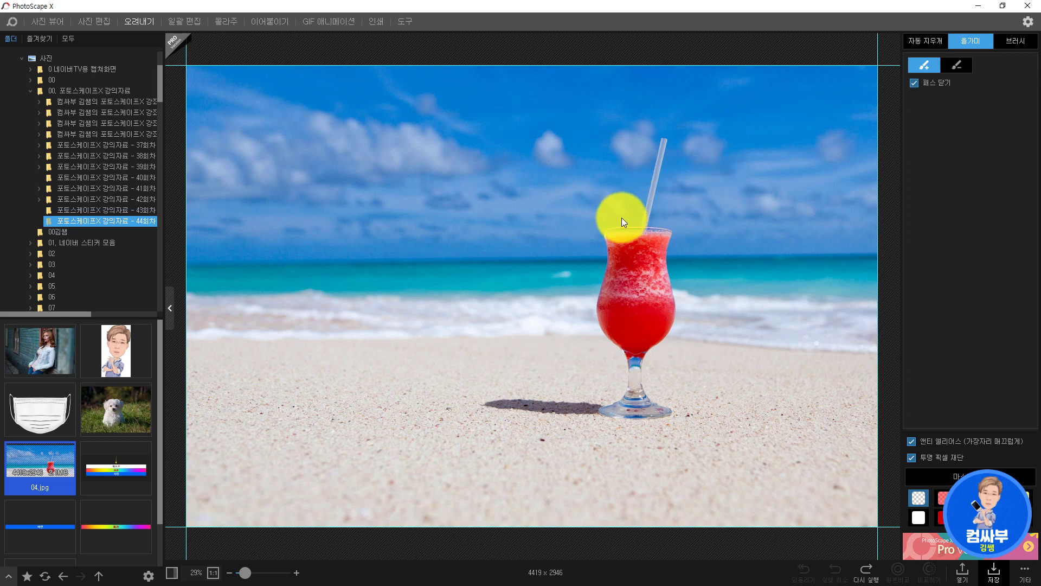
- Turn off 패스 닫기 (Close Path) and trace the lasso along the left edge of the straw and glass
{"action": "scroll", "coordinate": [671, 260], "scroll_direction": "up", "scroll_amount": 2}
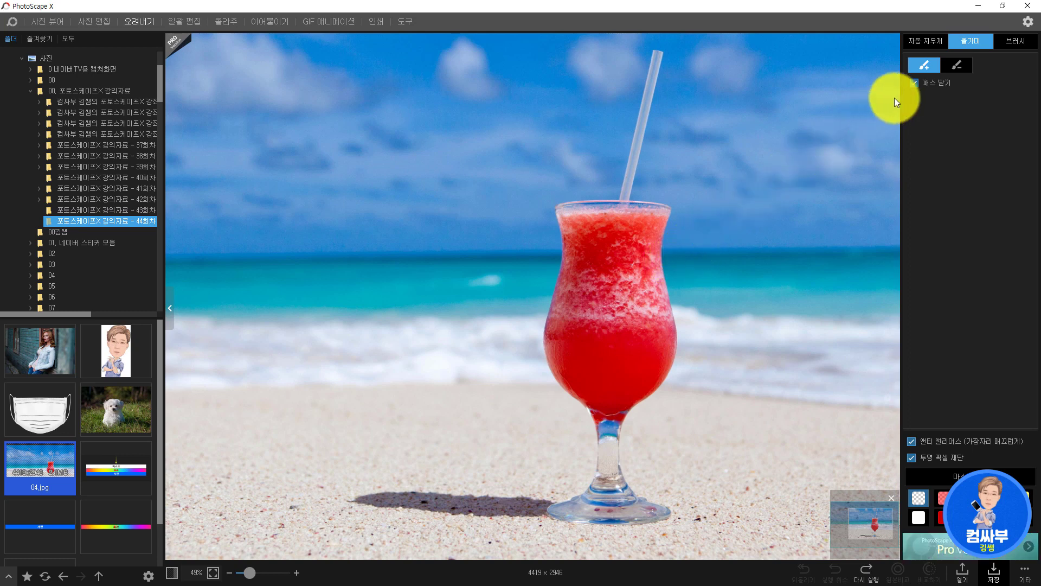
{"action": "mouse_move", "coordinate": [894, 98]}
{"action": "left_mouse_down"}
{"action": "mouse_move", "coordinate": [922, 97]}
{"action": "mouse_move", "coordinate": [908, 87]}
{"action": "left_mouse_up"}
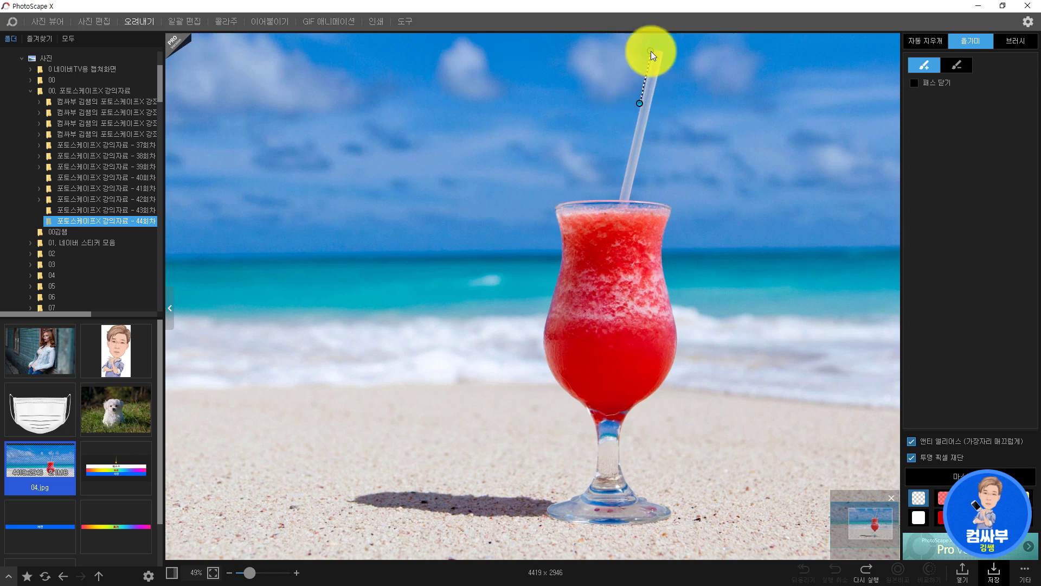
{"action": "left_click", "coordinate": [637, 105]}
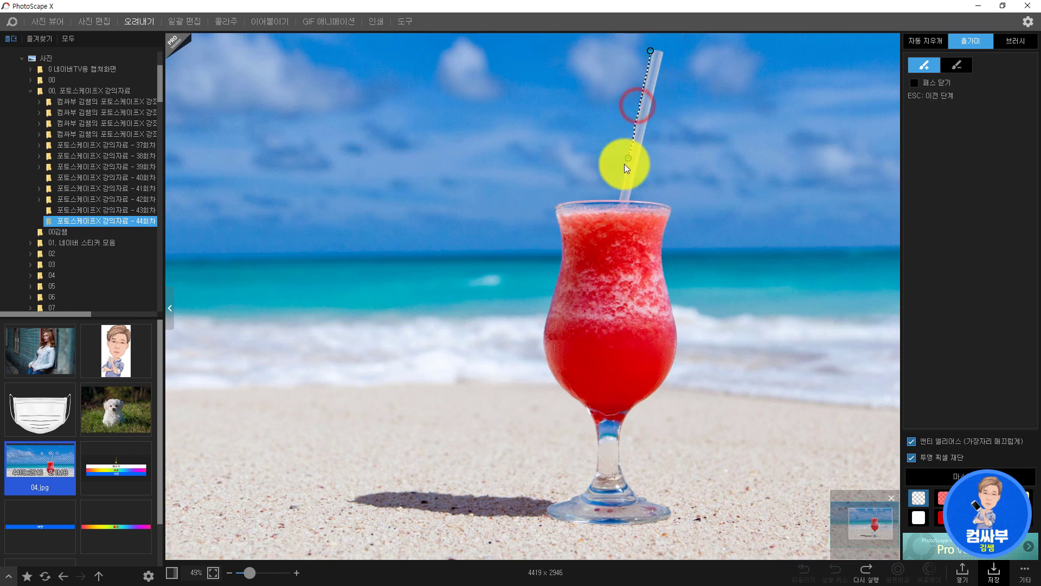
{"action": "left_click", "coordinate": [621, 200]}
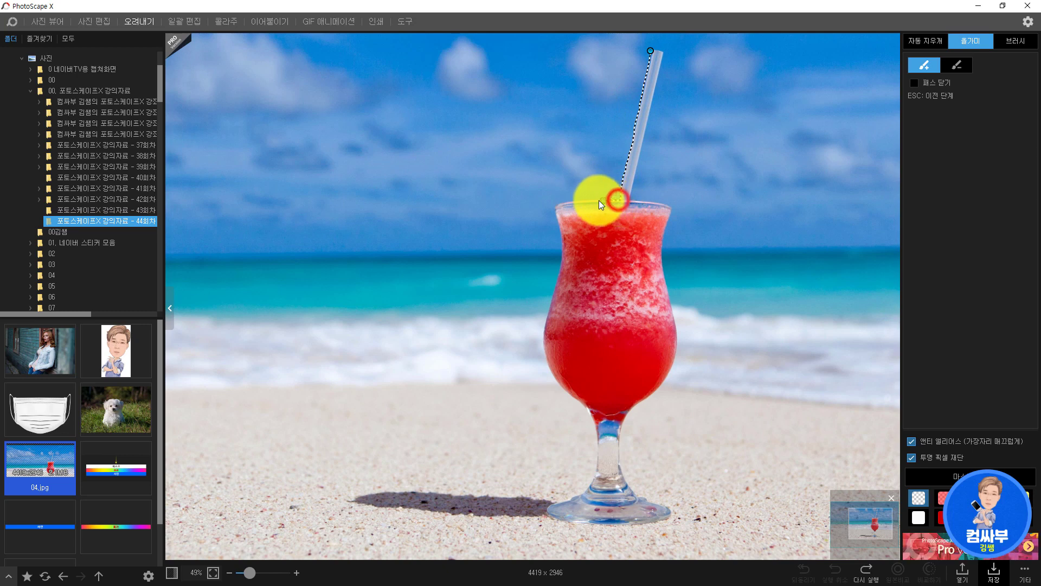
{"action": "left_click", "coordinate": [555, 212]}
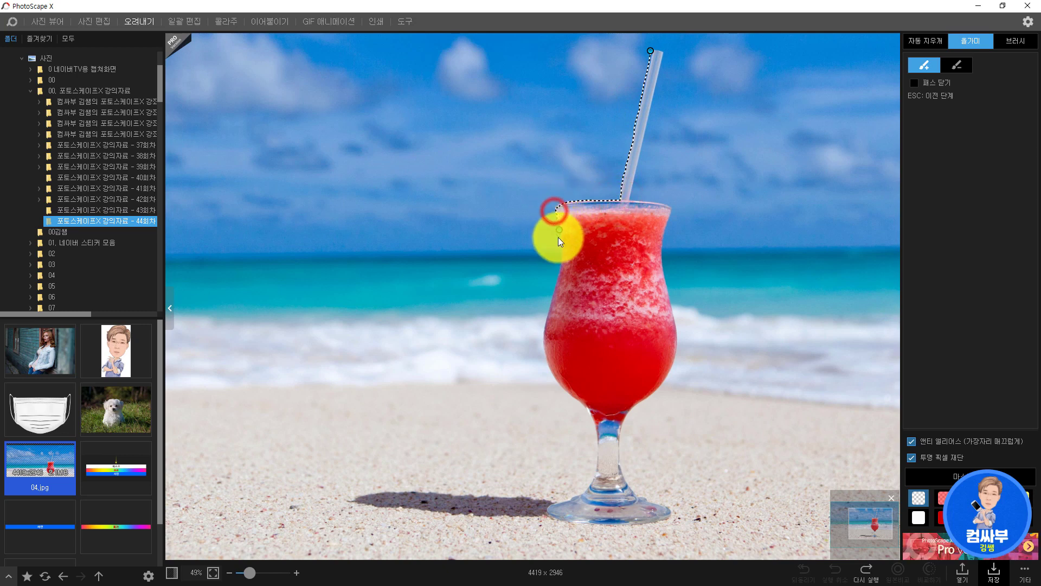
{"action": "left_click", "coordinate": [560, 267]}
{"action": "left_click", "coordinate": [559, 270]}
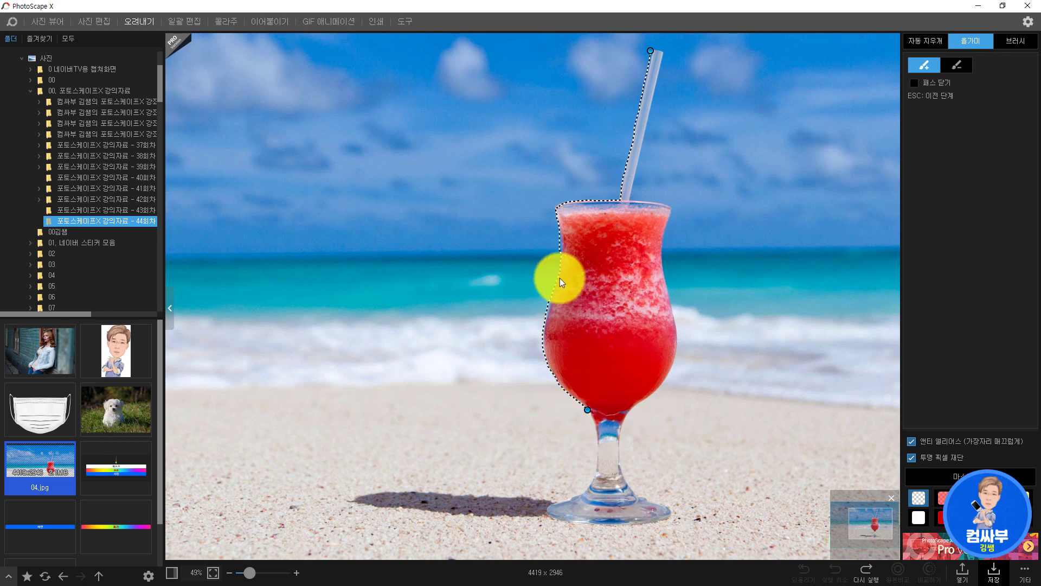
- Close the lasso outline around the drink's base, right side and straw, and invert the mask to keep only the drink
{"action": "left_click", "coordinate": [588, 409]}
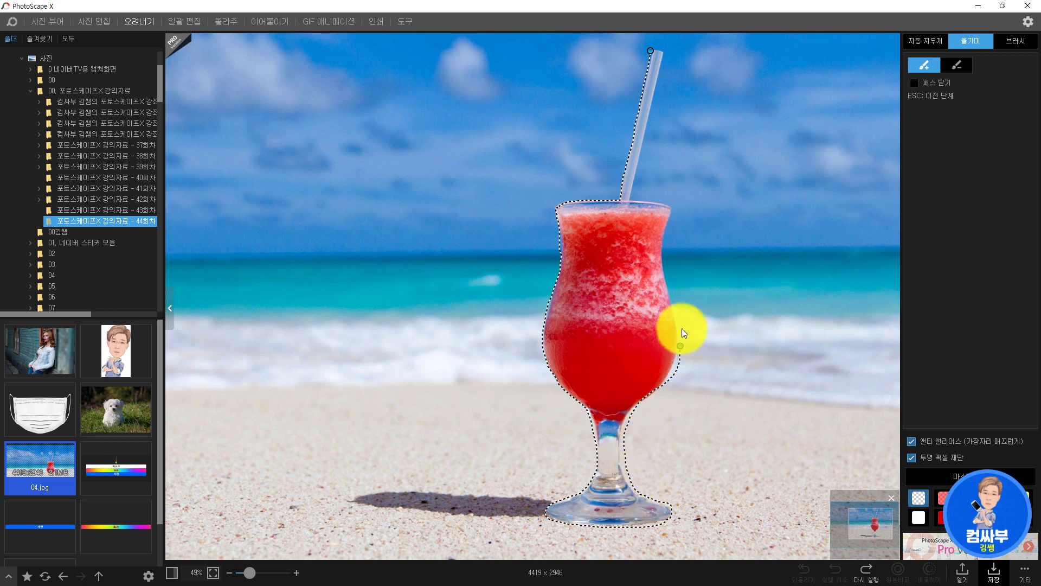
{"action": "left_click", "coordinate": [636, 189]}
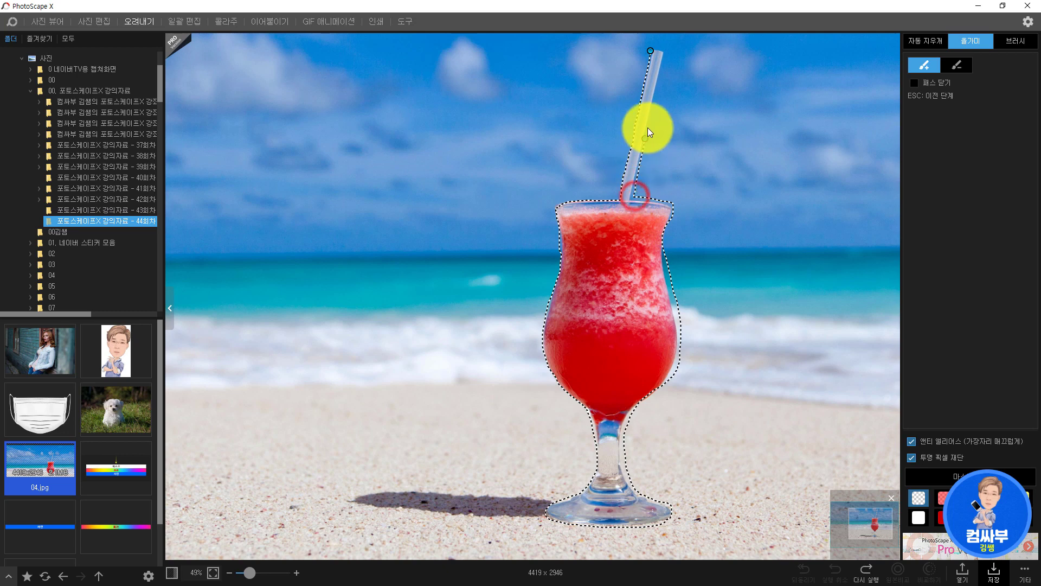
{"action": "left_click", "coordinate": [653, 49]}
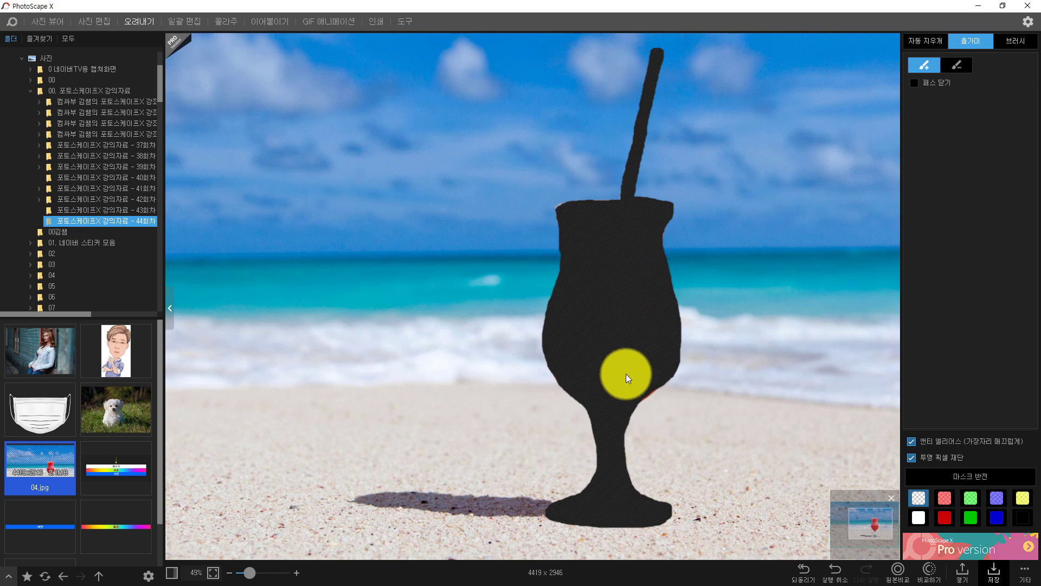
{"action": "left_click", "coordinate": [951, 473]}
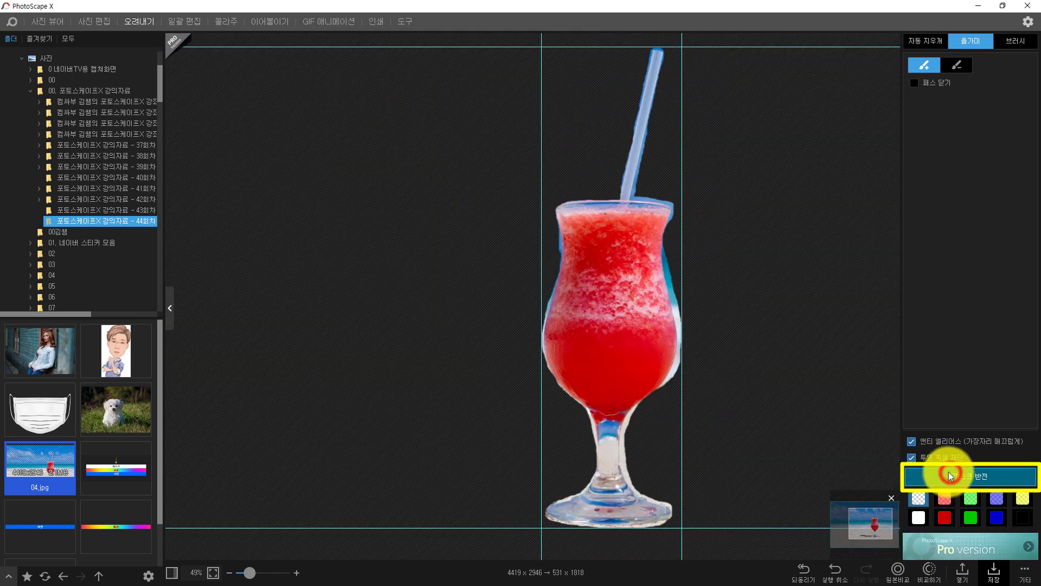